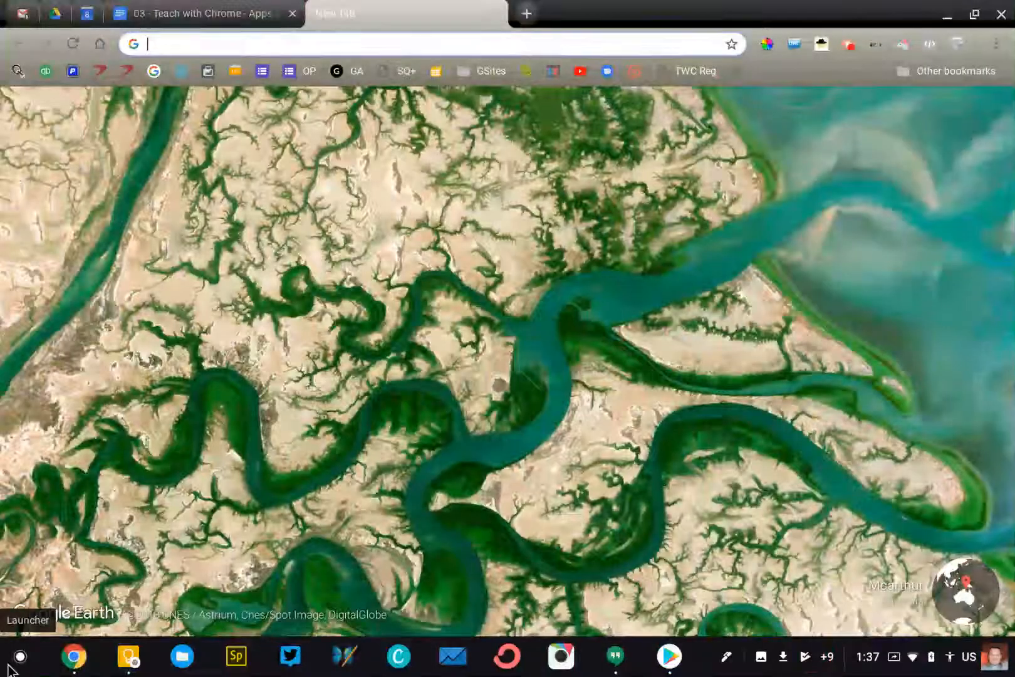
Launch the Web Store app from the launcher's All Apps list
left_click(196, 596)
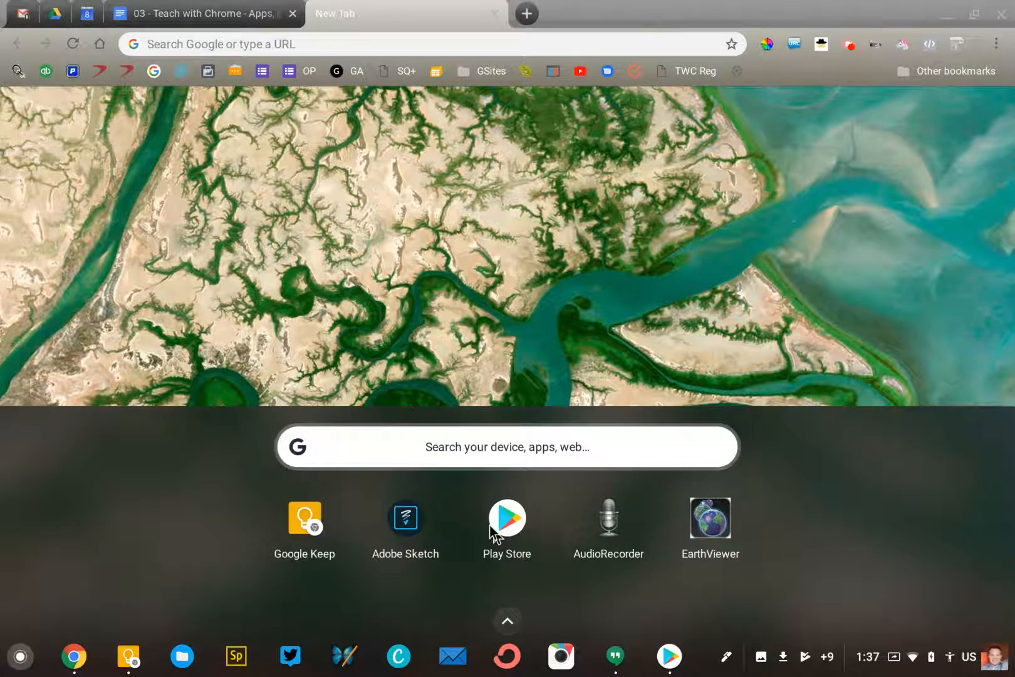
scroll(495, 536, "down", 2)
scroll(495, 536, "up", 2)
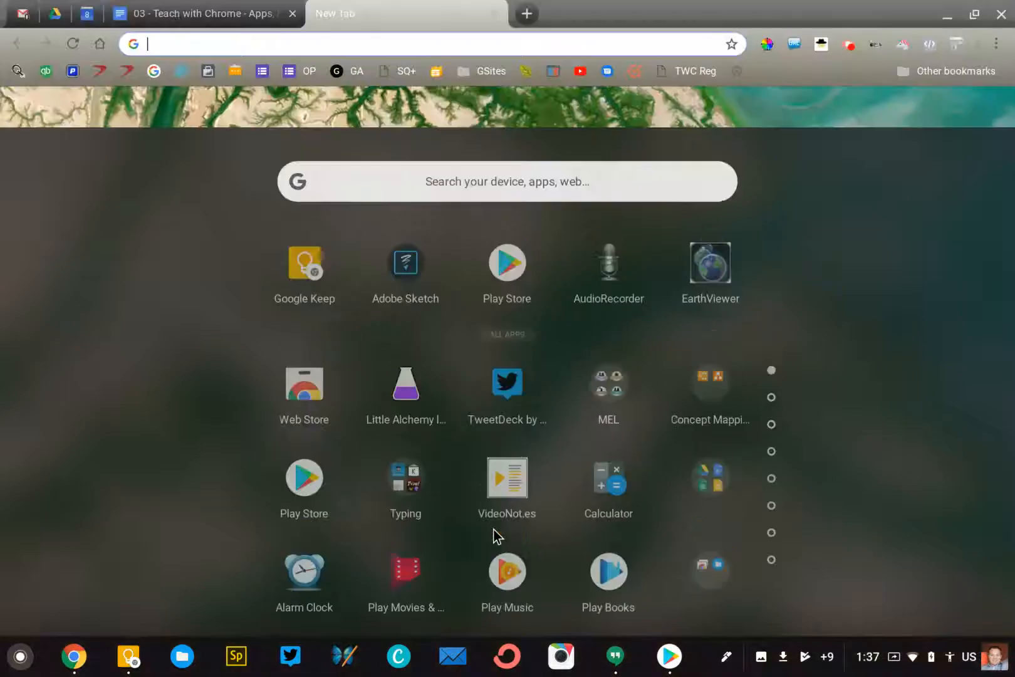
key("super")
scroll(493, 535, "down", 2)
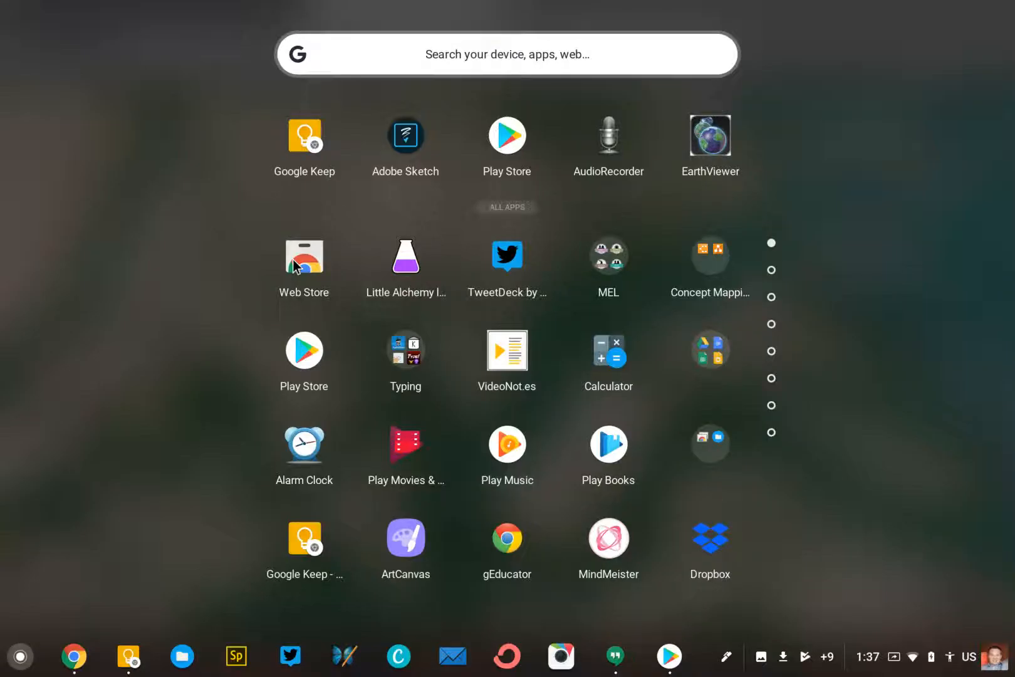
left_click(299, 262)
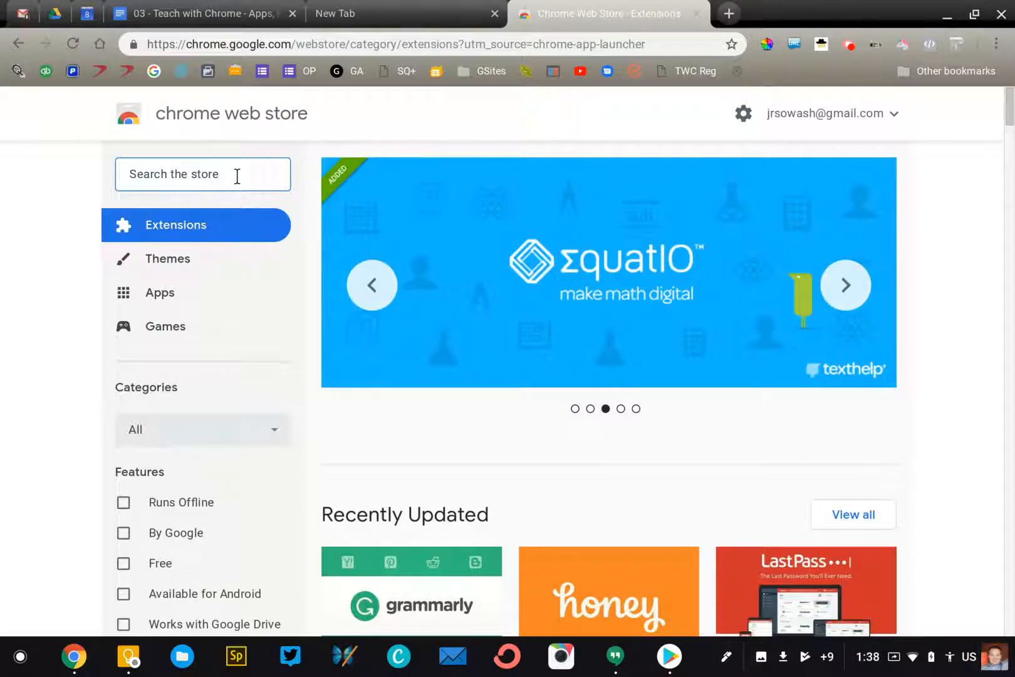
Search the store for 'mercury reader' and scroll the results to find Mercury Reader marked as added
type("mercury reader")
key("Return")
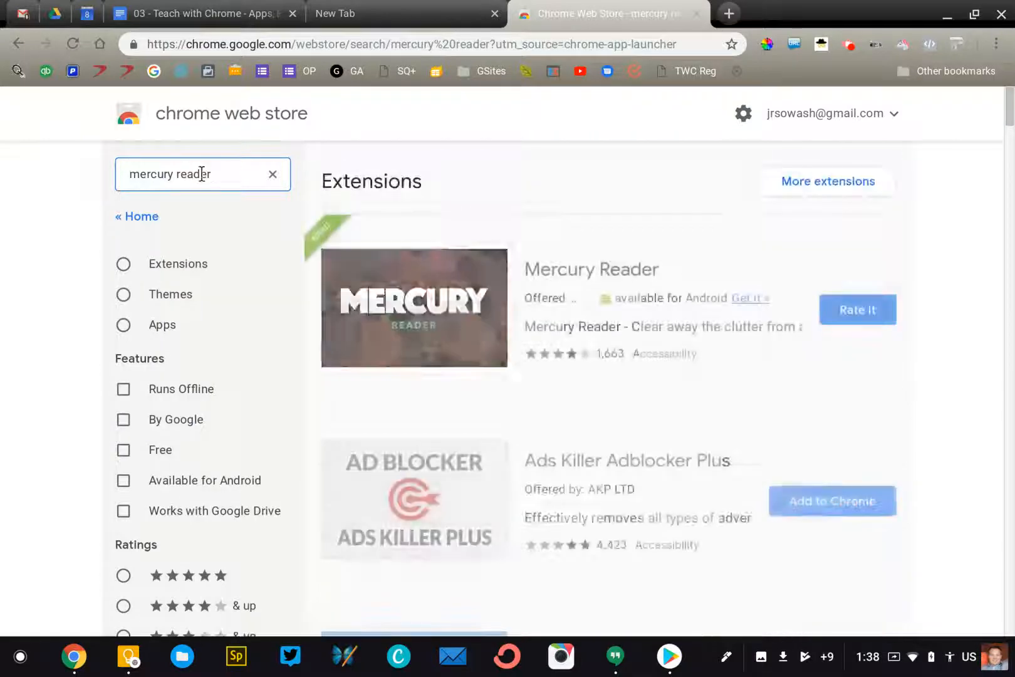
scroll(567, 244, "down", 2)
scroll(567, 244, "up", 2)
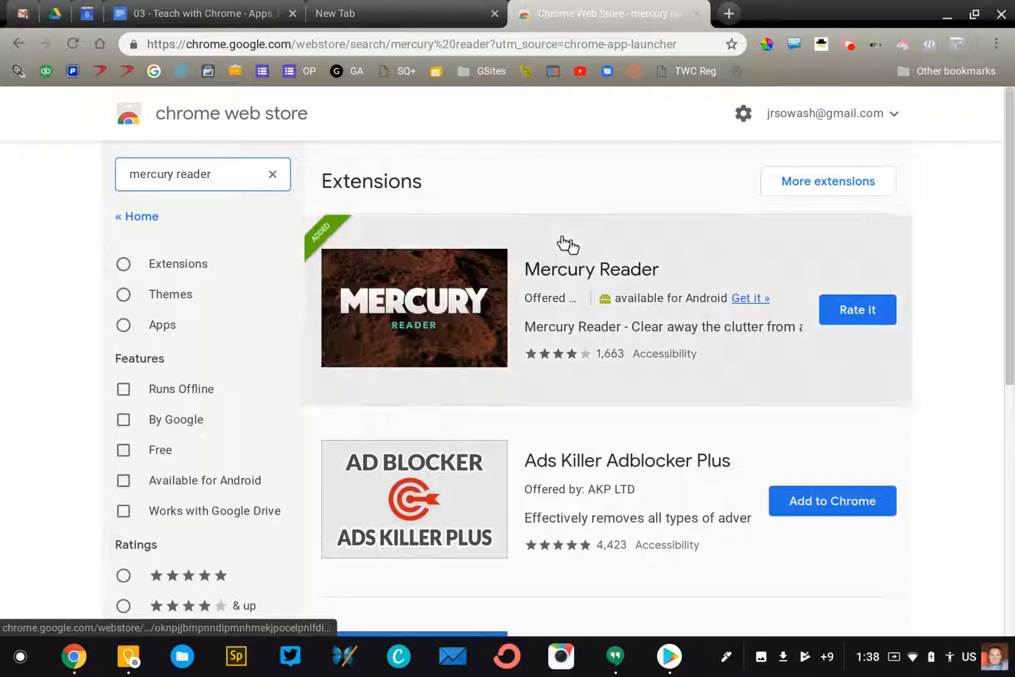
scroll(700, 328, "down", 4)
scroll(700, 328, "down", 1)
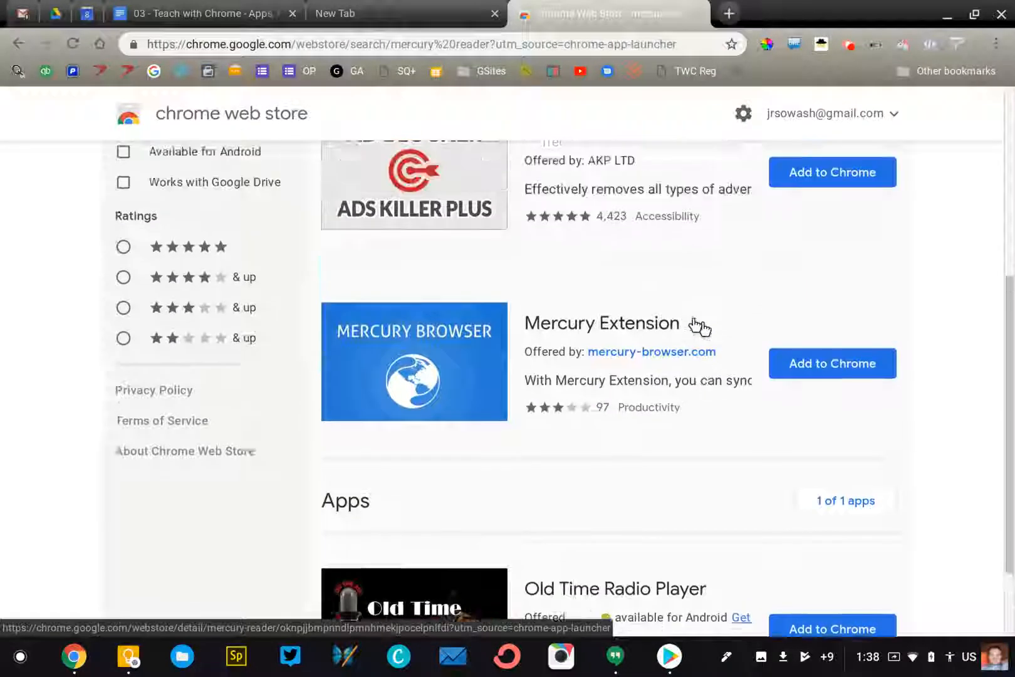
scroll(700, 329, "up", 5)
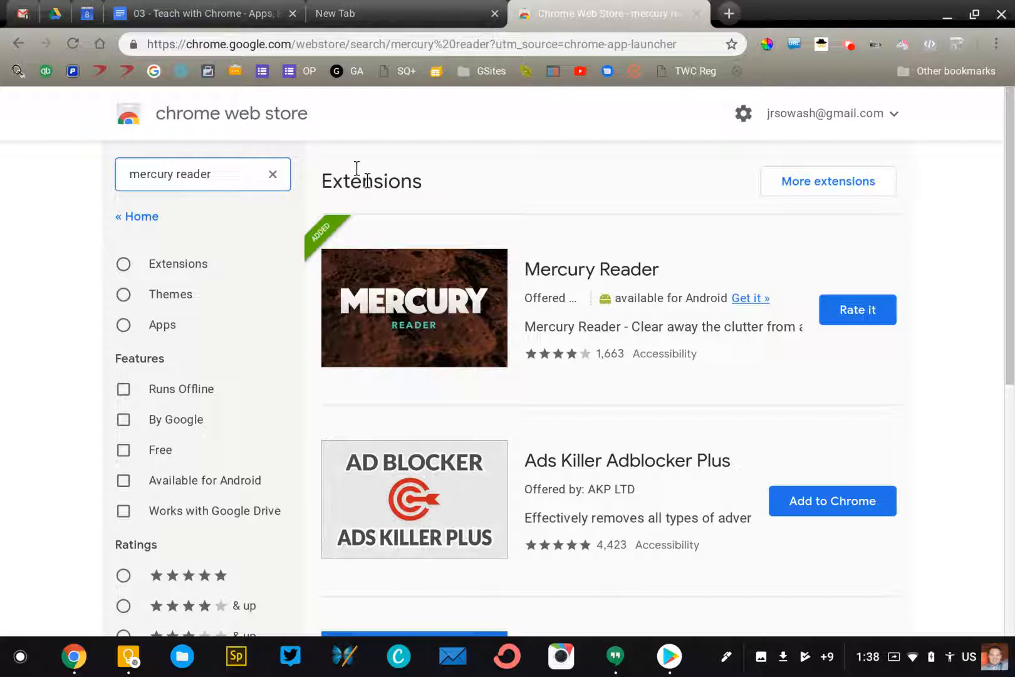
scroll(419, 190, "down", 2)
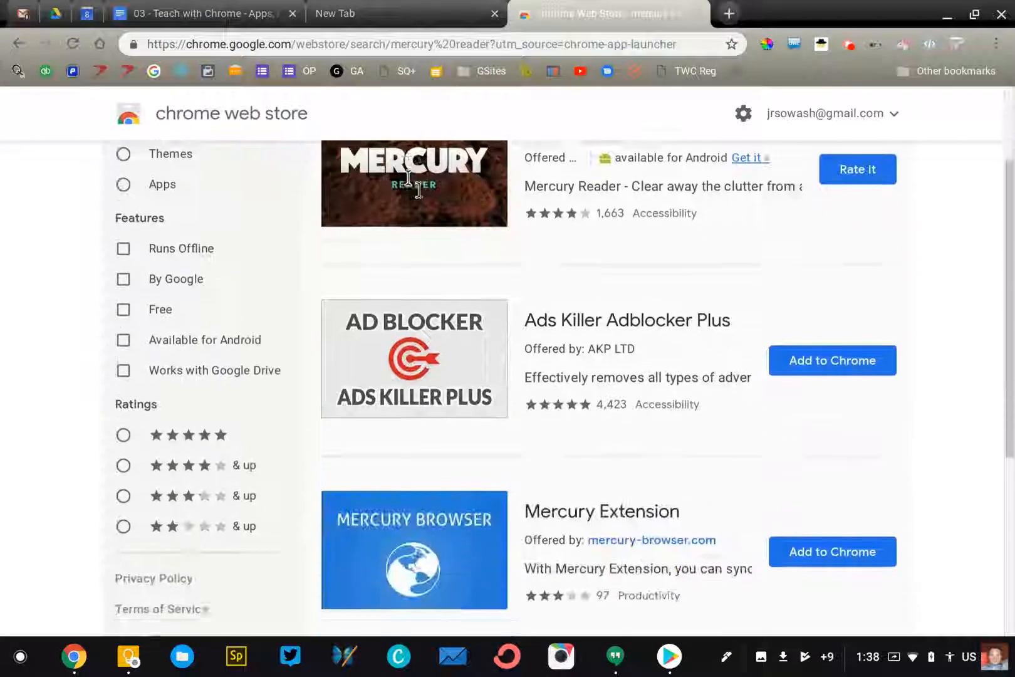
scroll(418, 190, "down", 5)
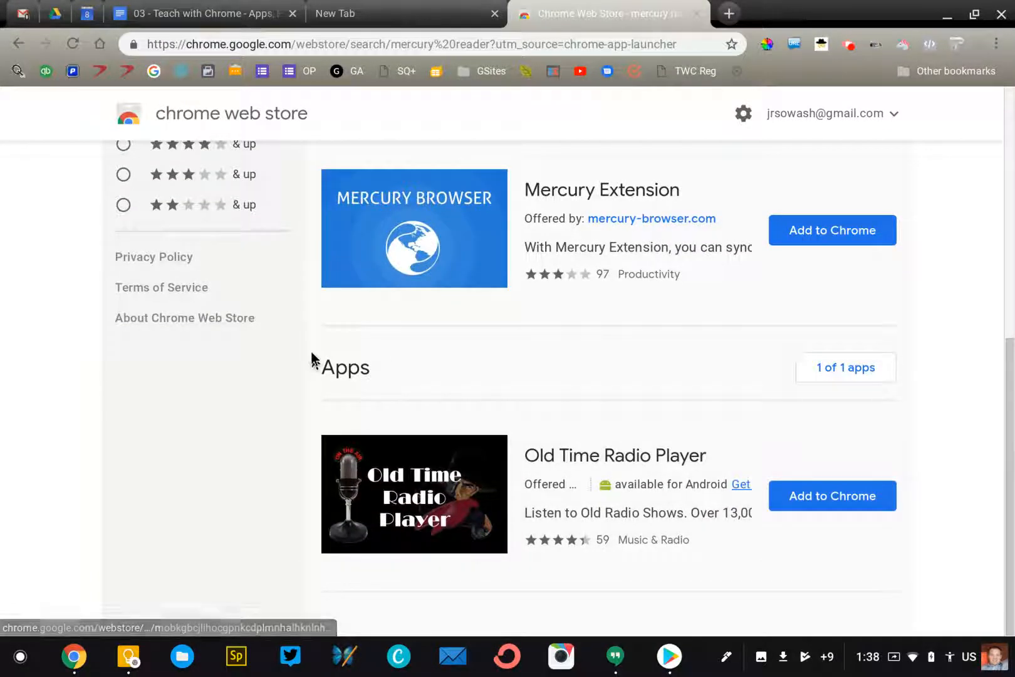
scroll(433, 371, "up", 7)
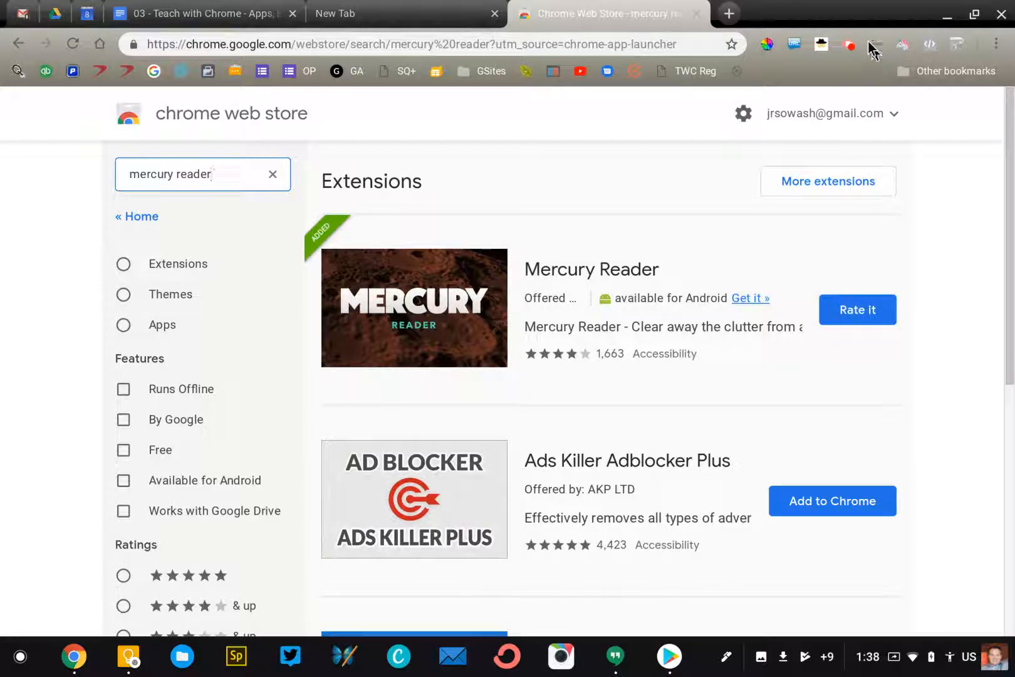
Enable Mercury Reader in the Extensions Manager popup filtered by 'mer', then close the popup
left_click(873, 46)
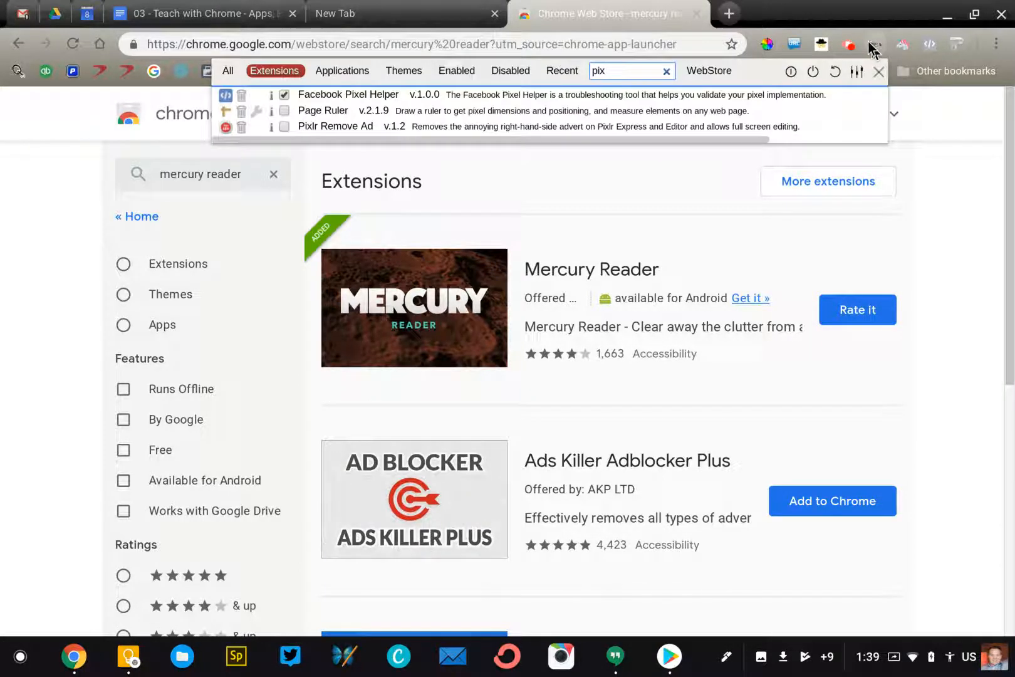
key("BackSpace")
key("BackSpace")
type("mer")
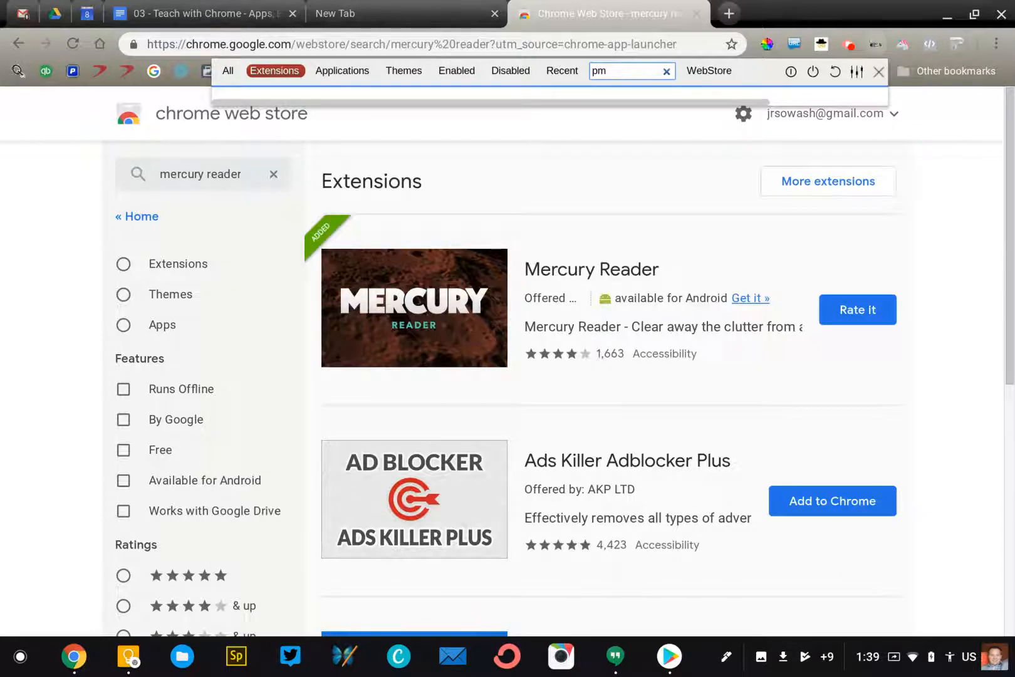
key("BackSpace")
key("BackSpace")
type("mer")
left_click(284, 113)
left_click(758, 138)
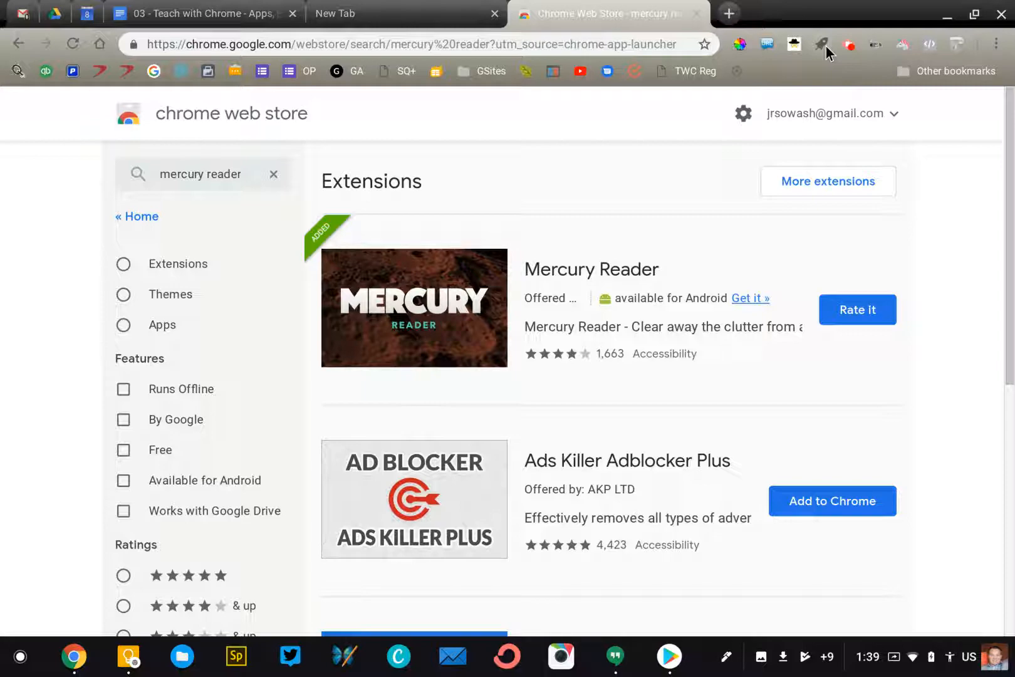
Replace the previous store search with 'scan qr' and run it
left_click(271, 178)
type("sc")
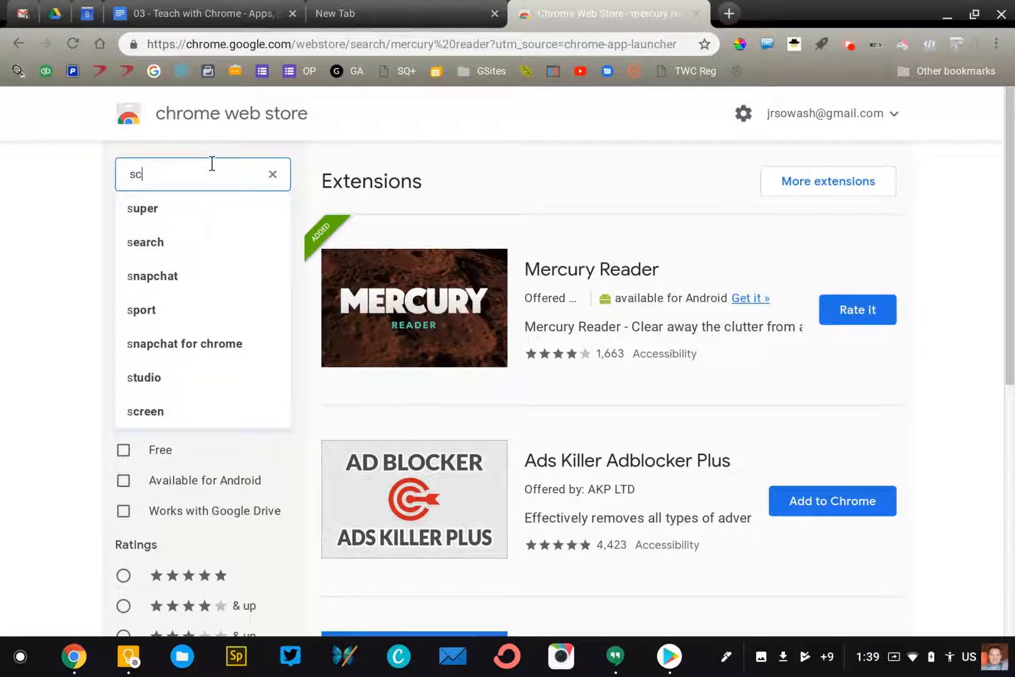
type("an qr")
key("Return")
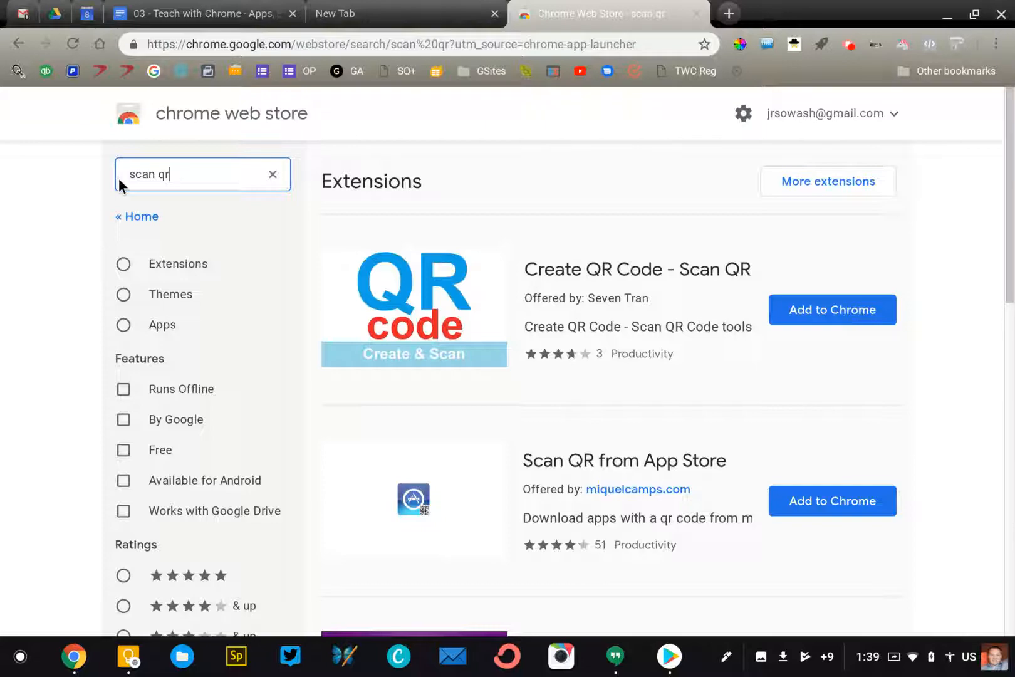
Correct the query to 'scanqr' and scroll to the Apps results showing ScanQR as added
left_click(160, 178)
key("BackSpace")
key("Return")
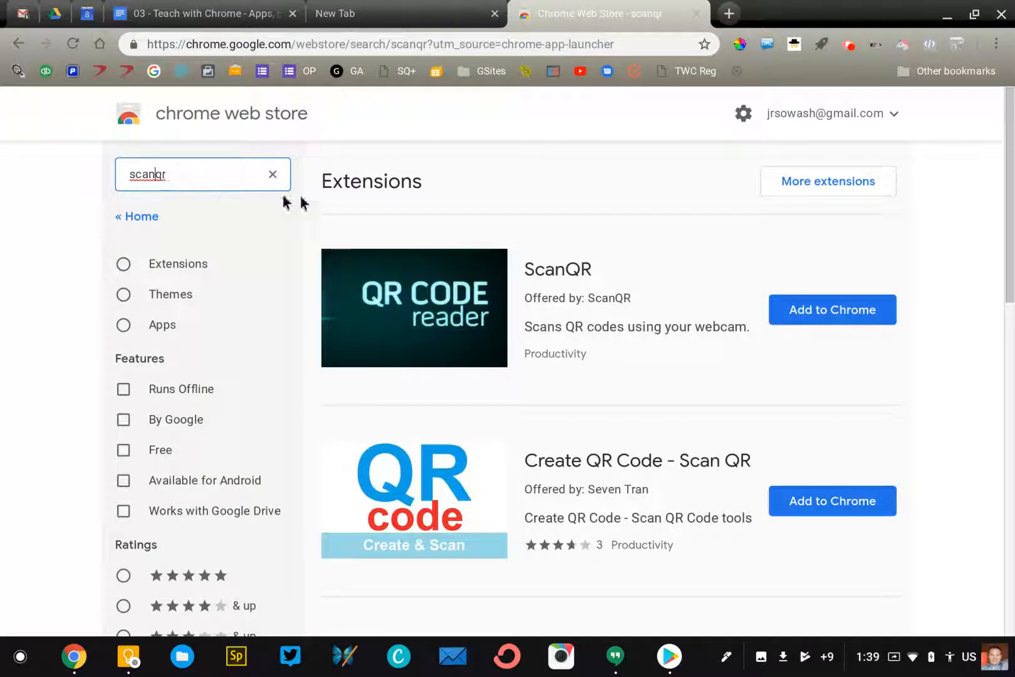
scroll(385, 220, "down", 3)
scroll(385, 221, "up", 3)
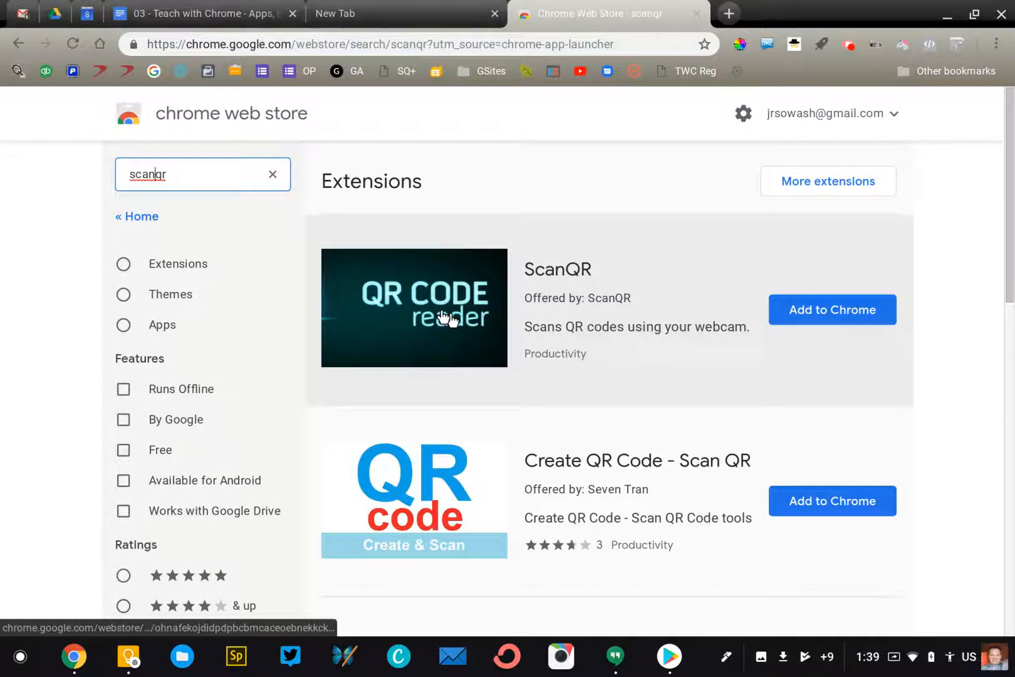
scroll(446, 319, "down", 8)
scroll(446, 318, "down", 2)
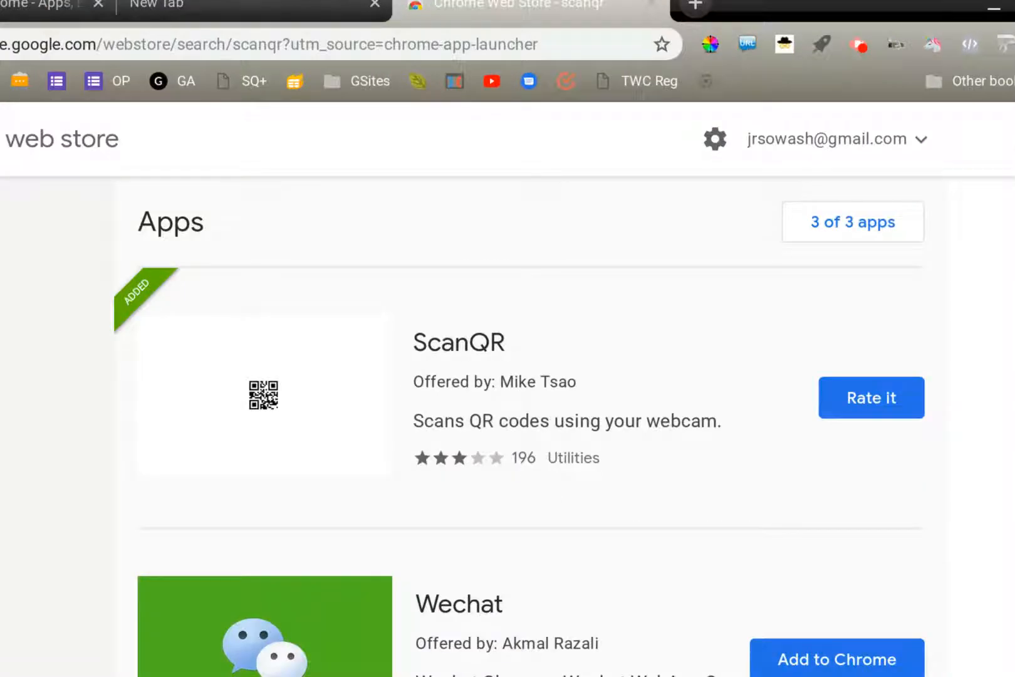
key("super")
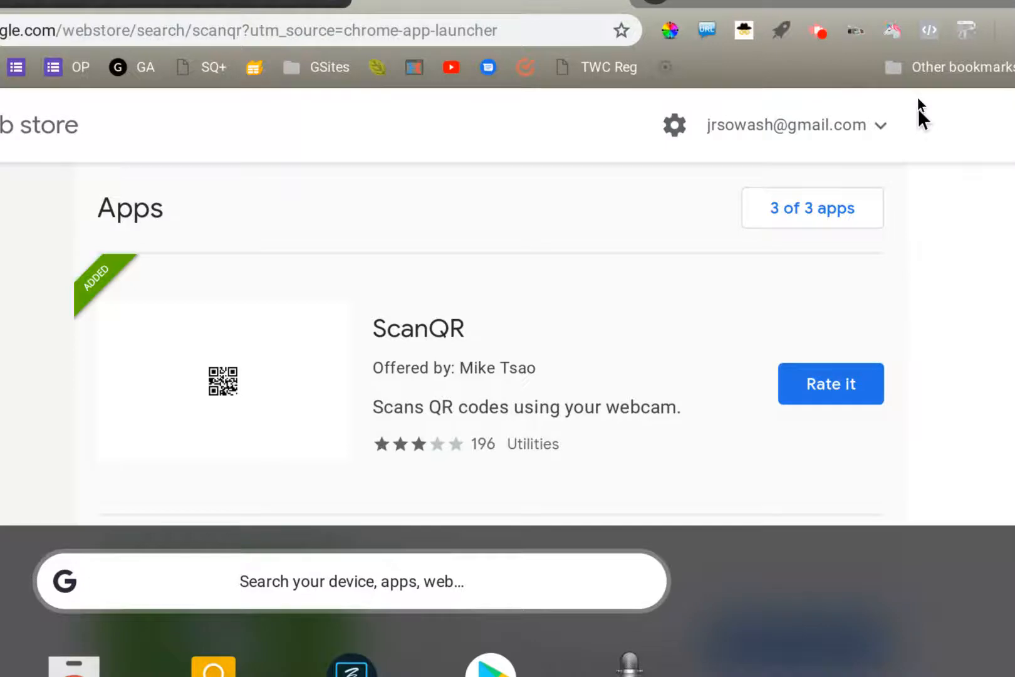
key("super")
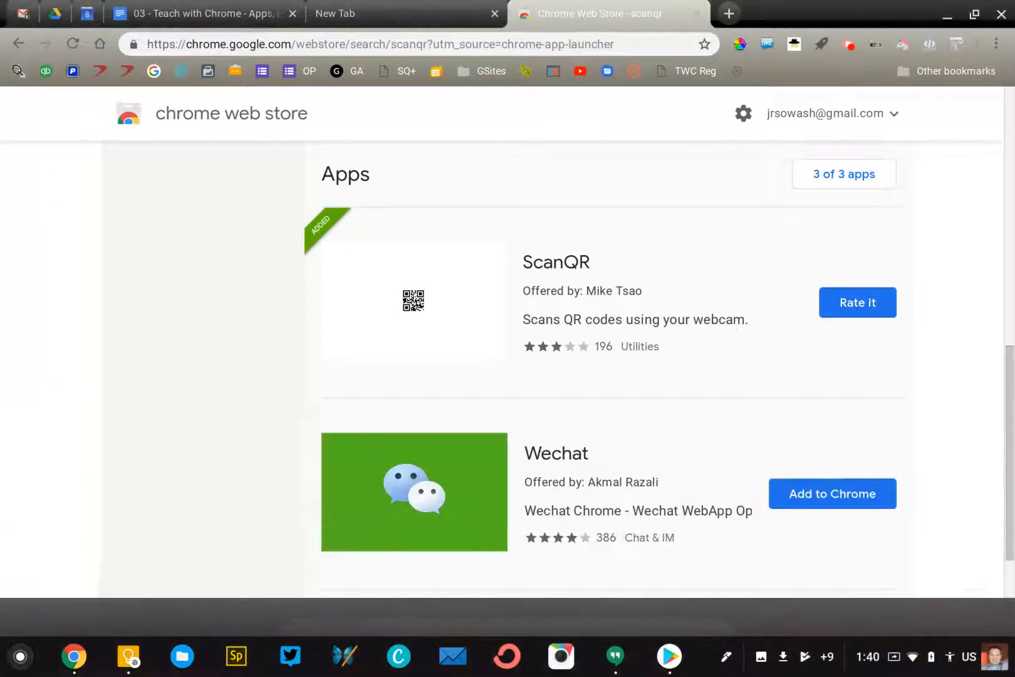
Find ScanQR by searching 'qr' in the launcher, launch it, then close its webcam window
left_click(17, 655)
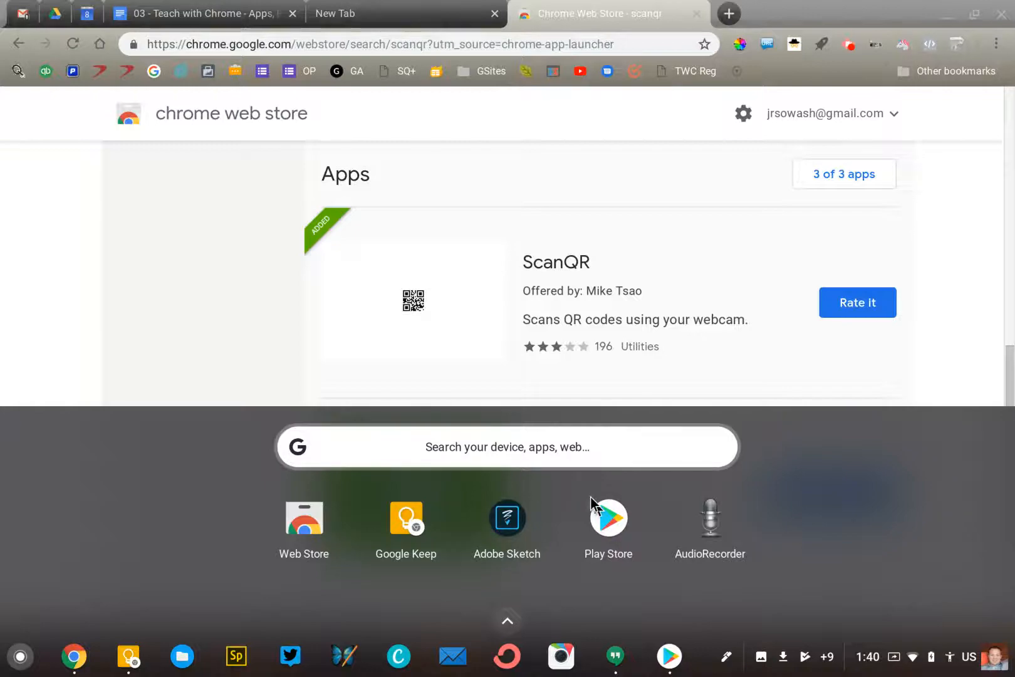
scroll(590, 498, "down", 5)
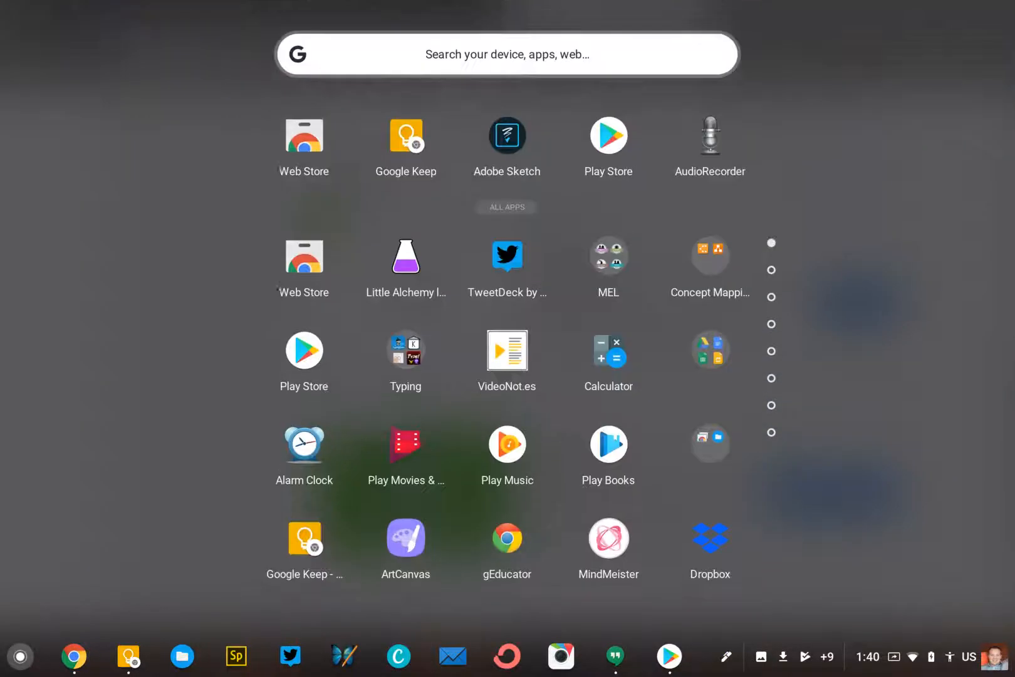
scroll(590, 498, "down", 8)
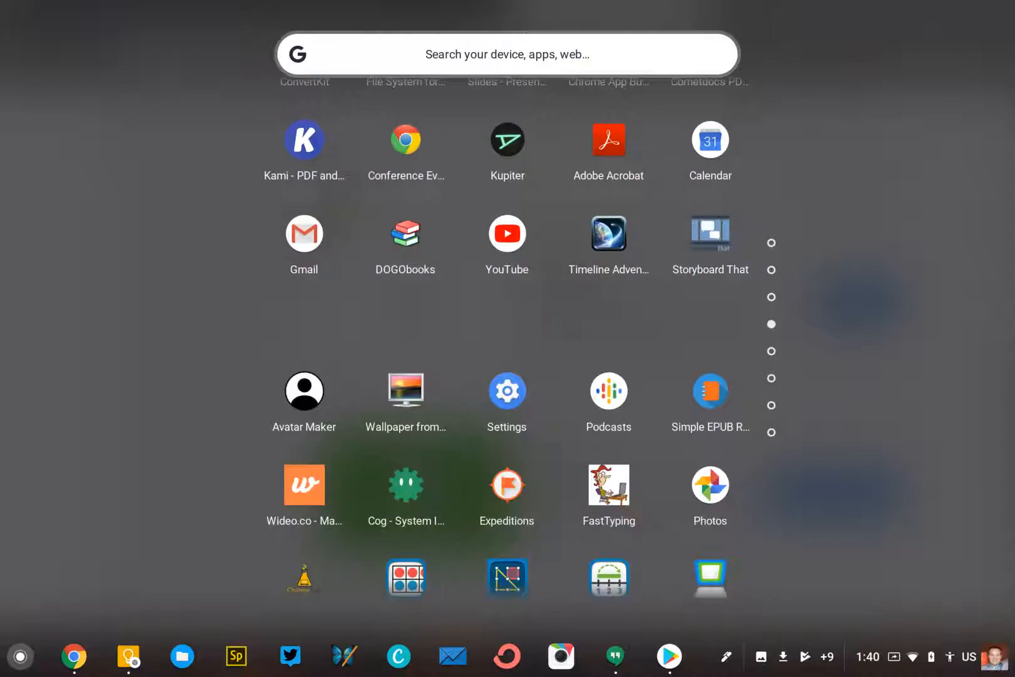
type("qr")
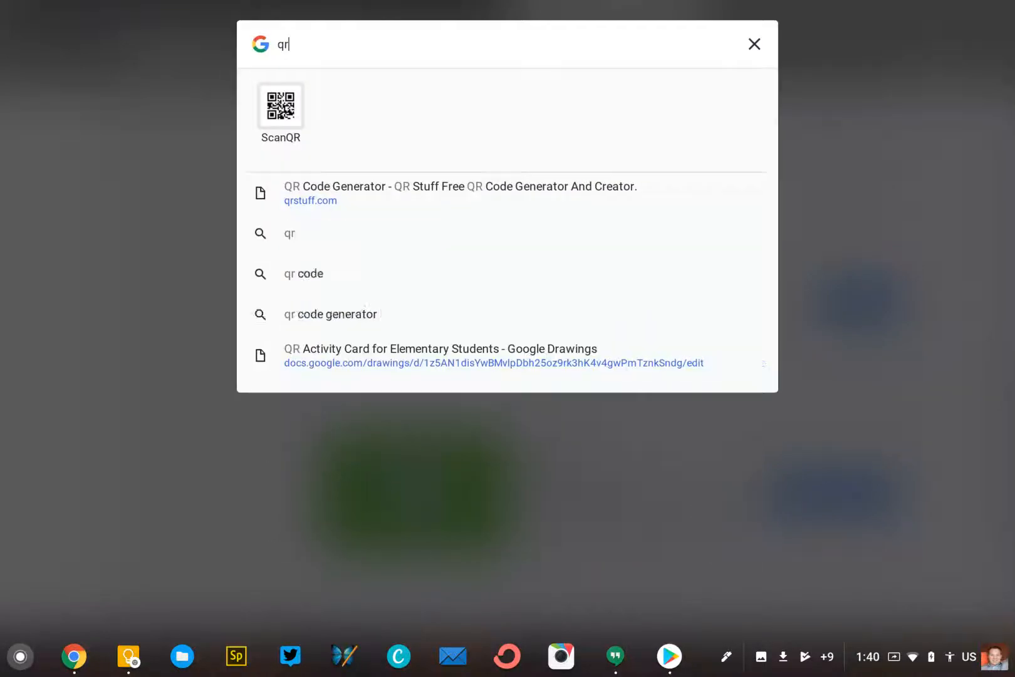
left_click(279, 110)
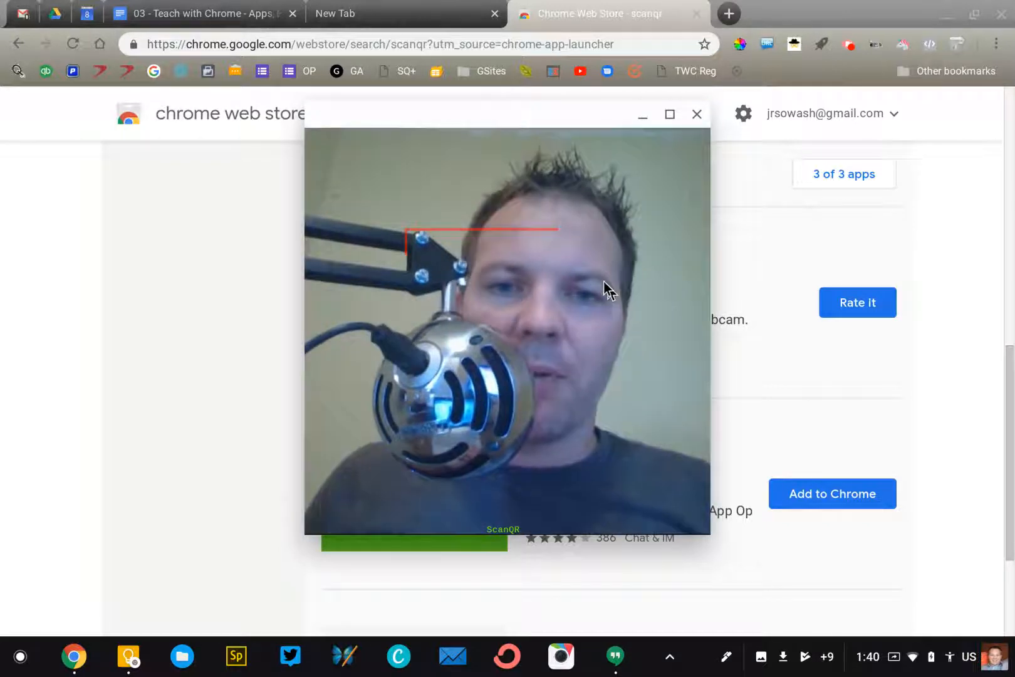
left_click(697, 114)
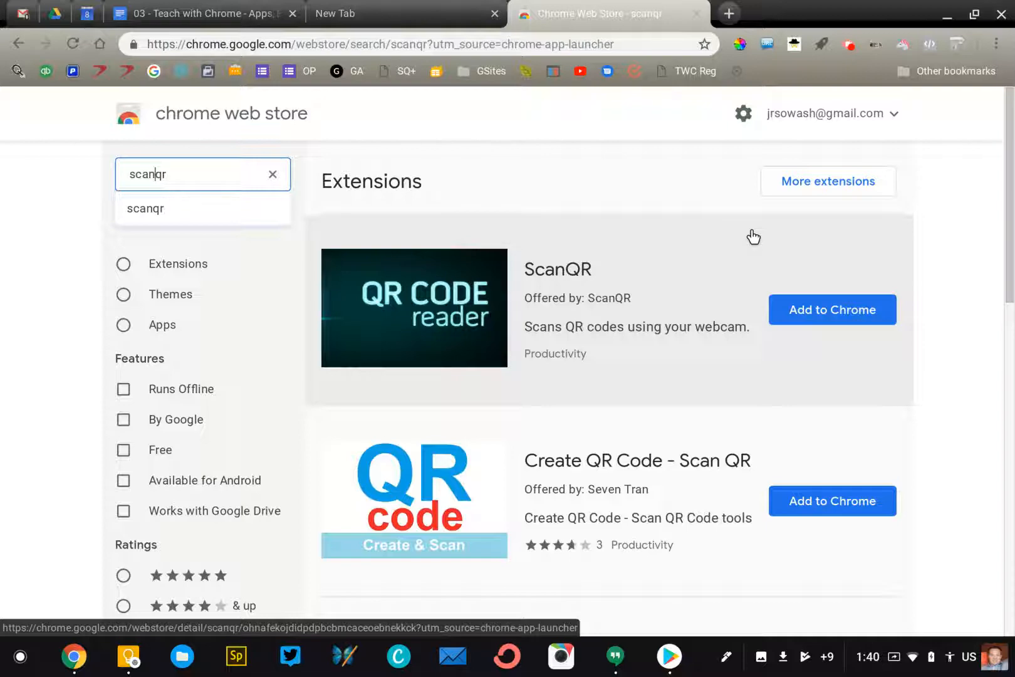
key("super")
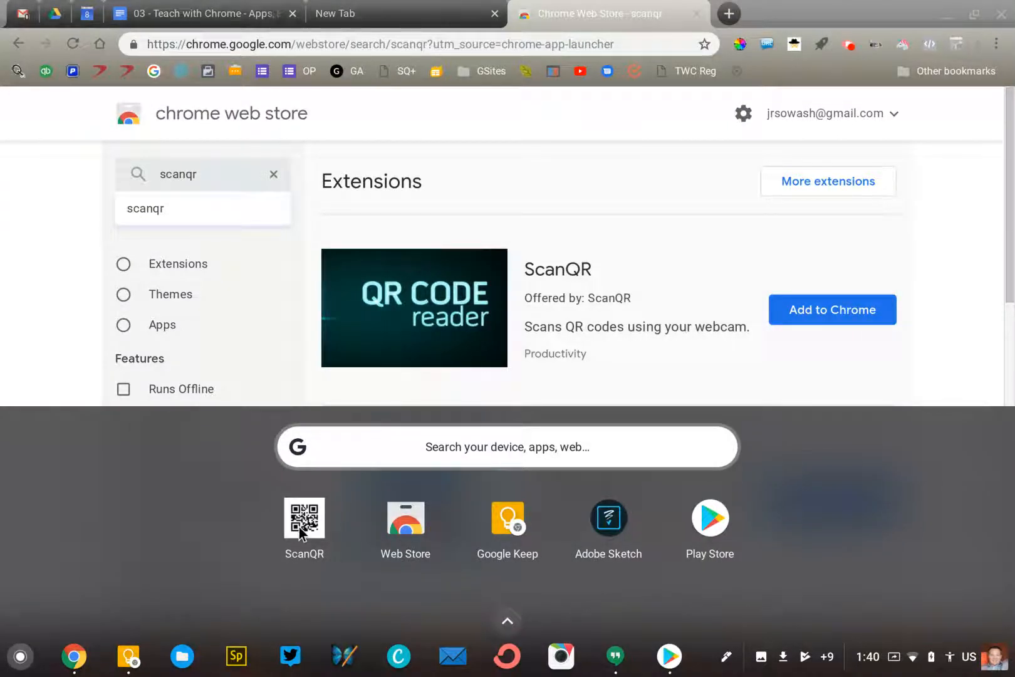
right_click(299, 530)
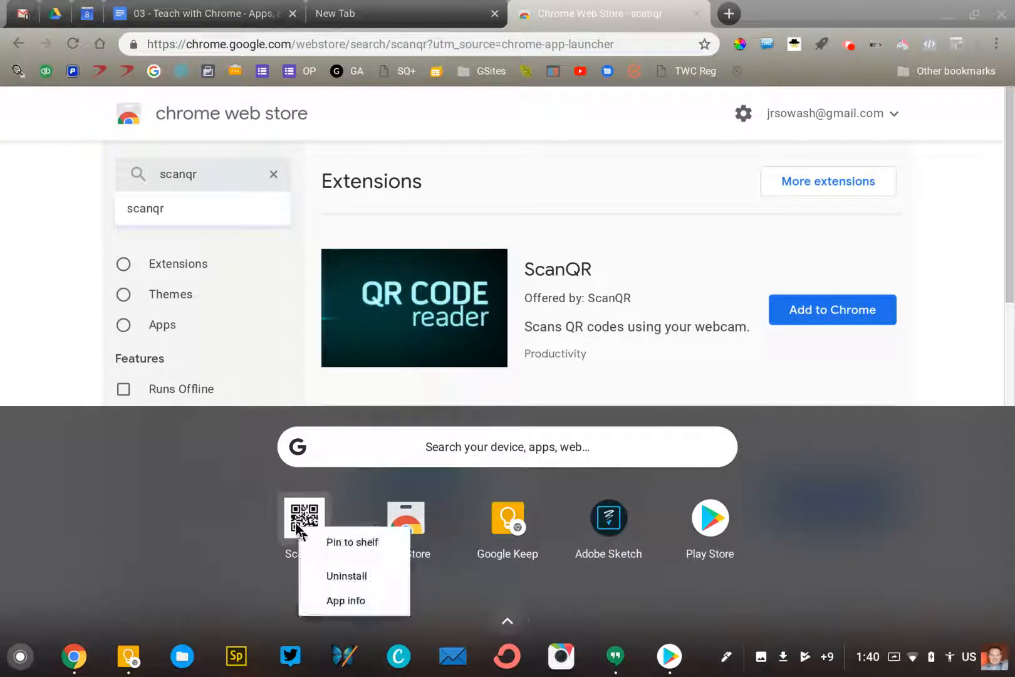
left_click(333, 575)
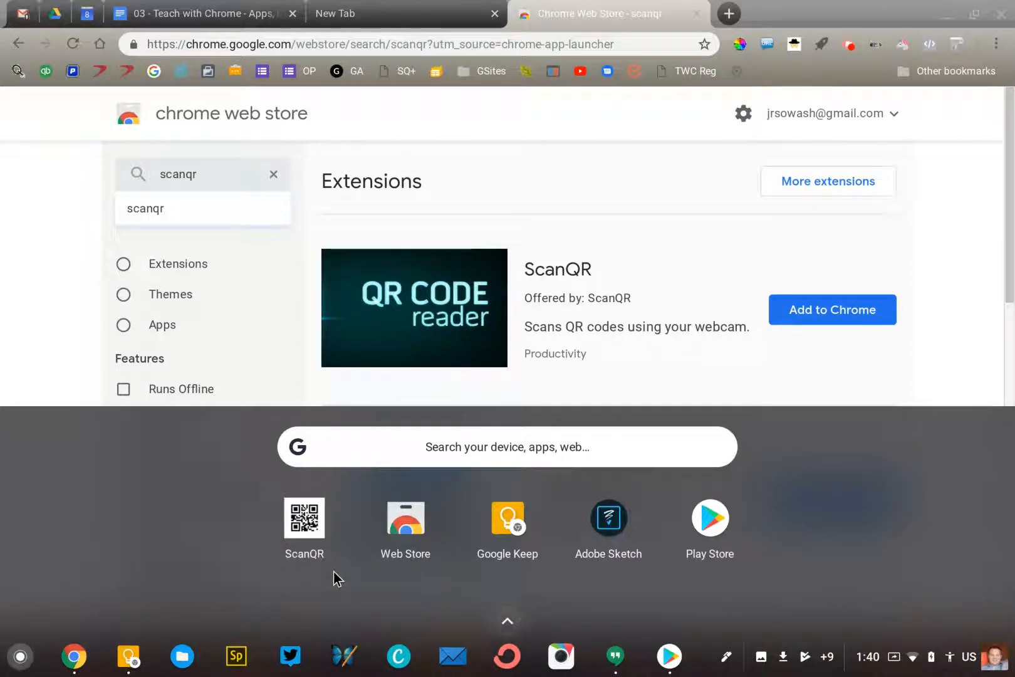
scroll(507, 345, "down", 6)
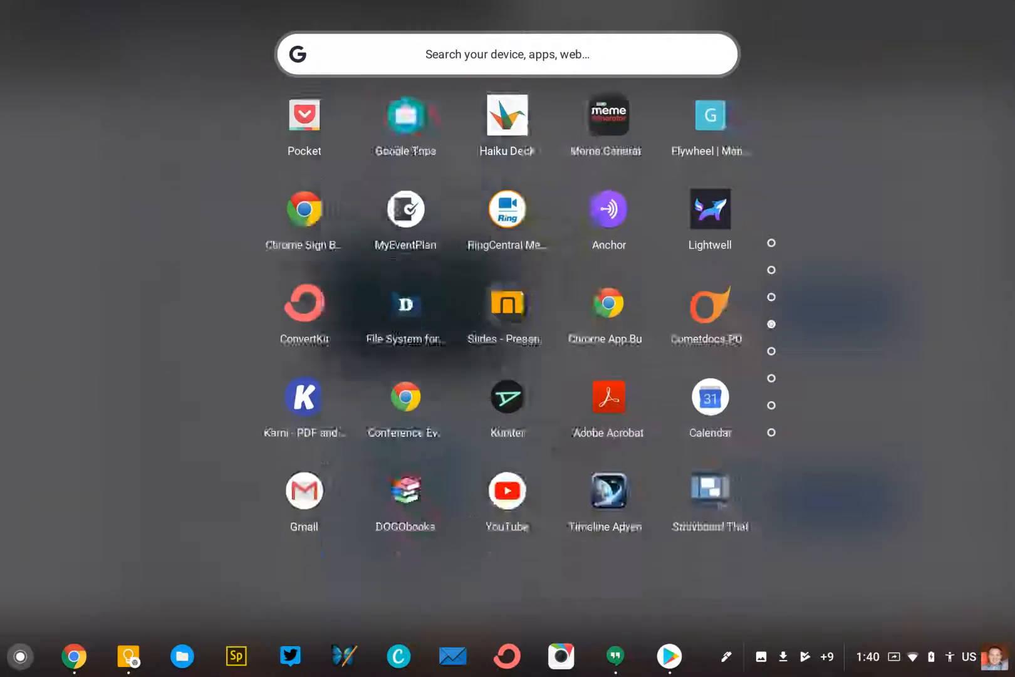
scroll(507, 345, "up", 4)
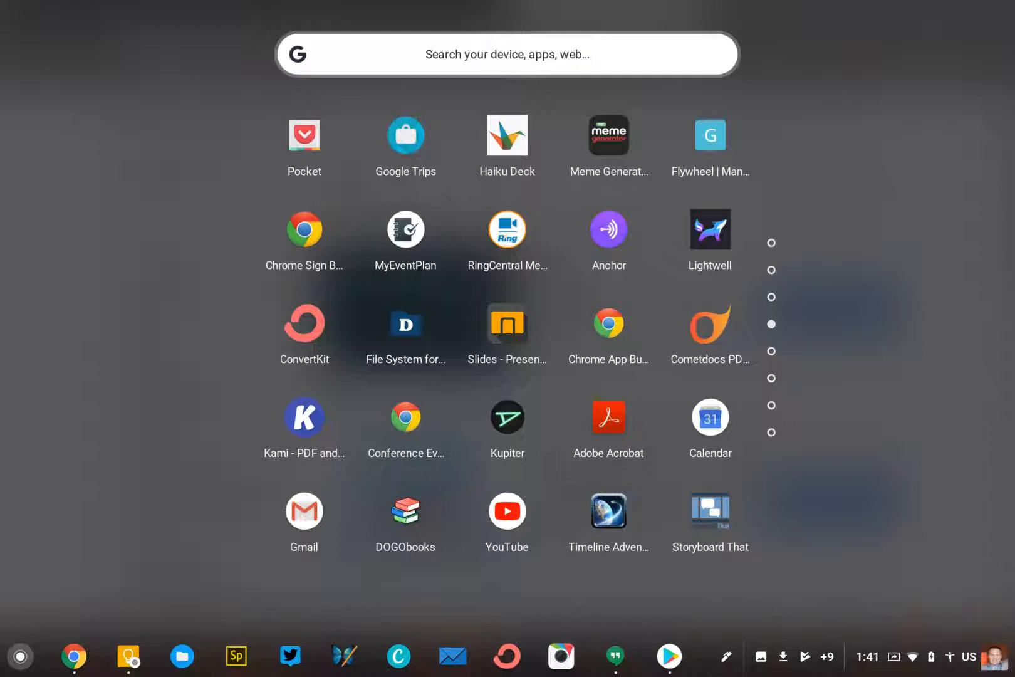
key("Escape")
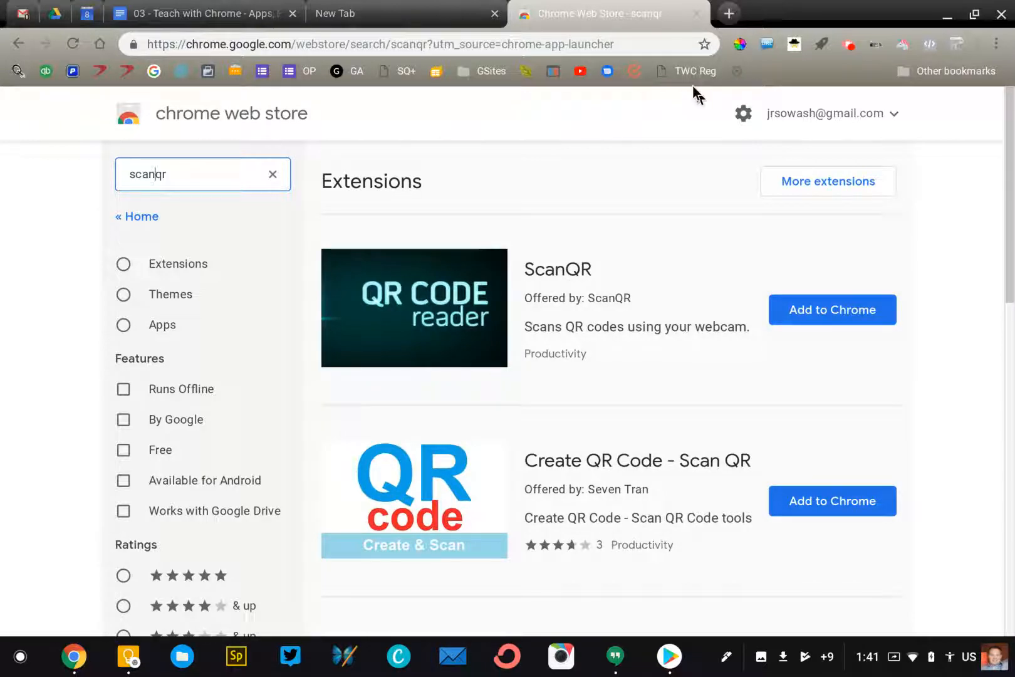
Close the empty New Tab, leaving the scanqr results tab open
left_click(495, 13)
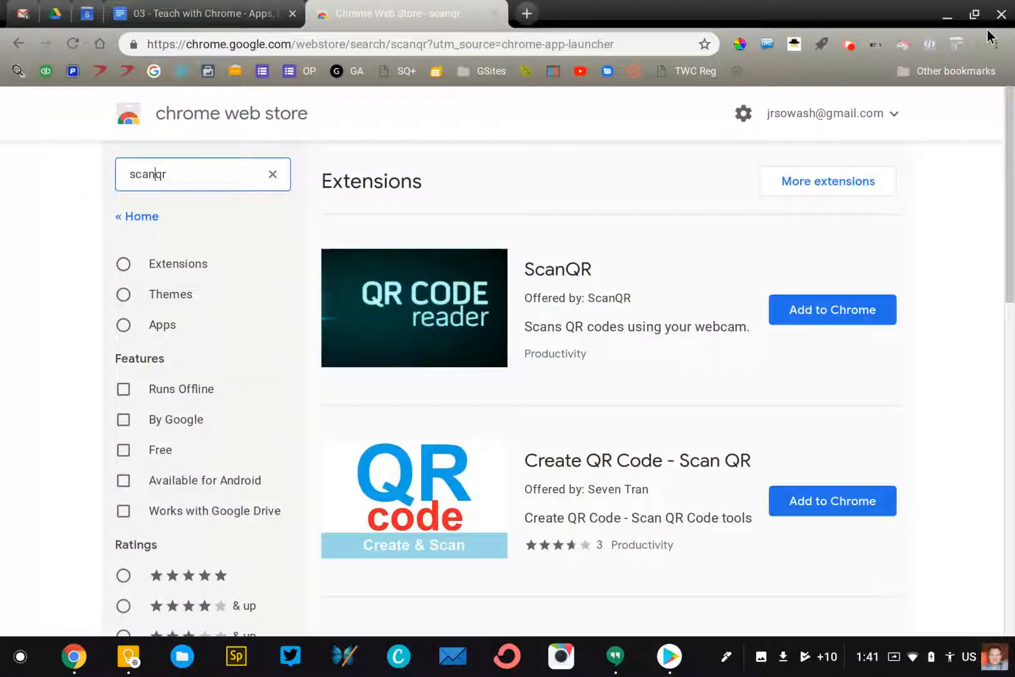
Open chrome://extensions via More tools > Extensions in the browser menu
left_click(996, 43)
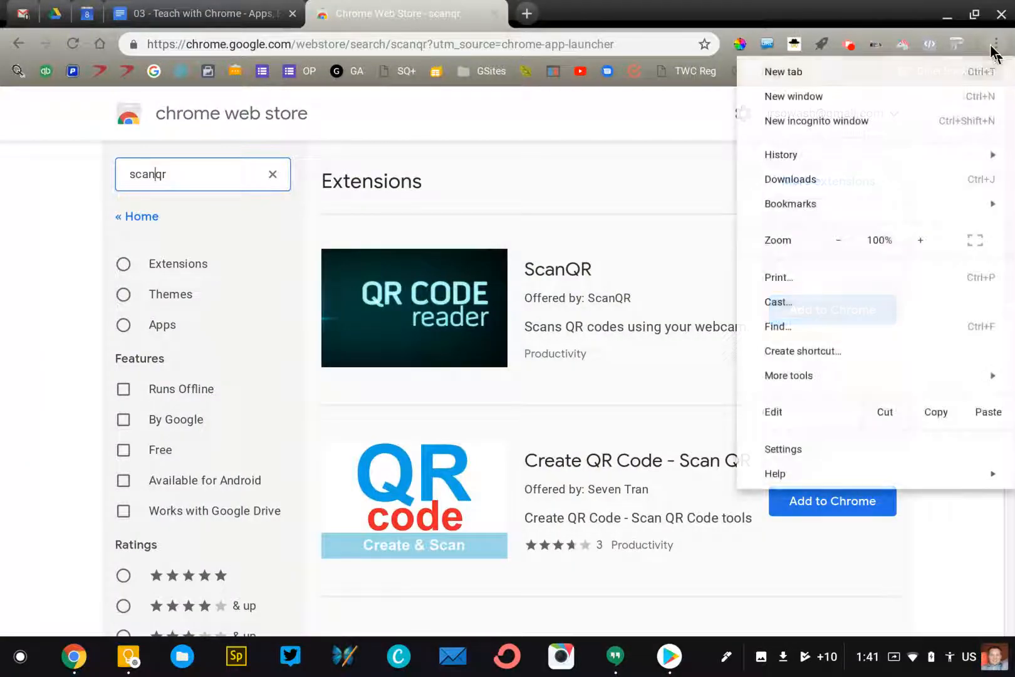
mouse_move(846, 379)
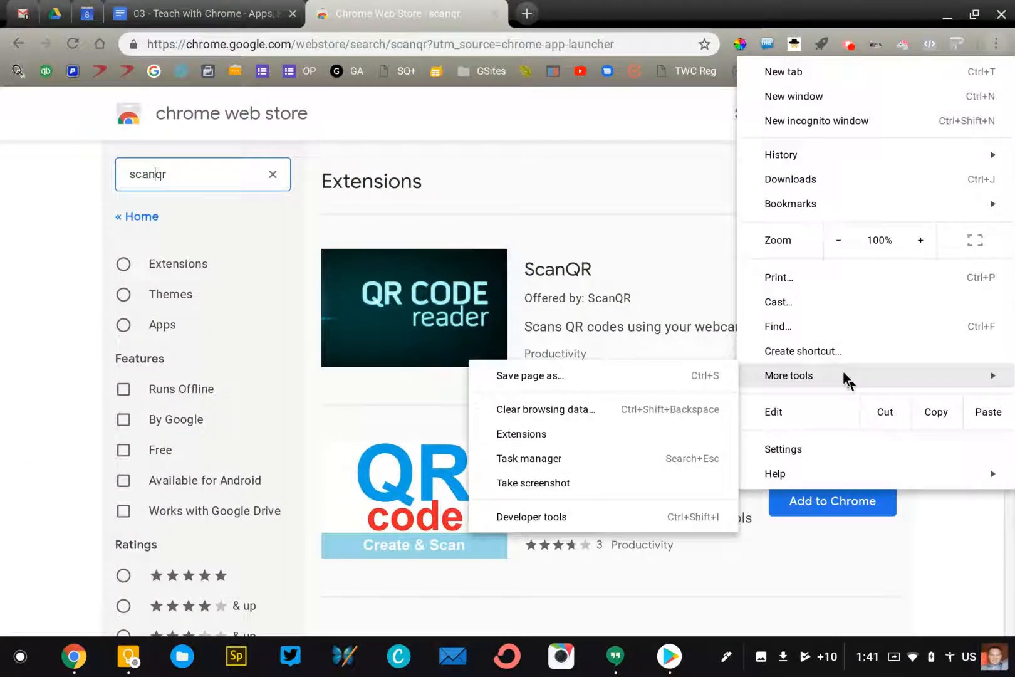
left_click(571, 435)
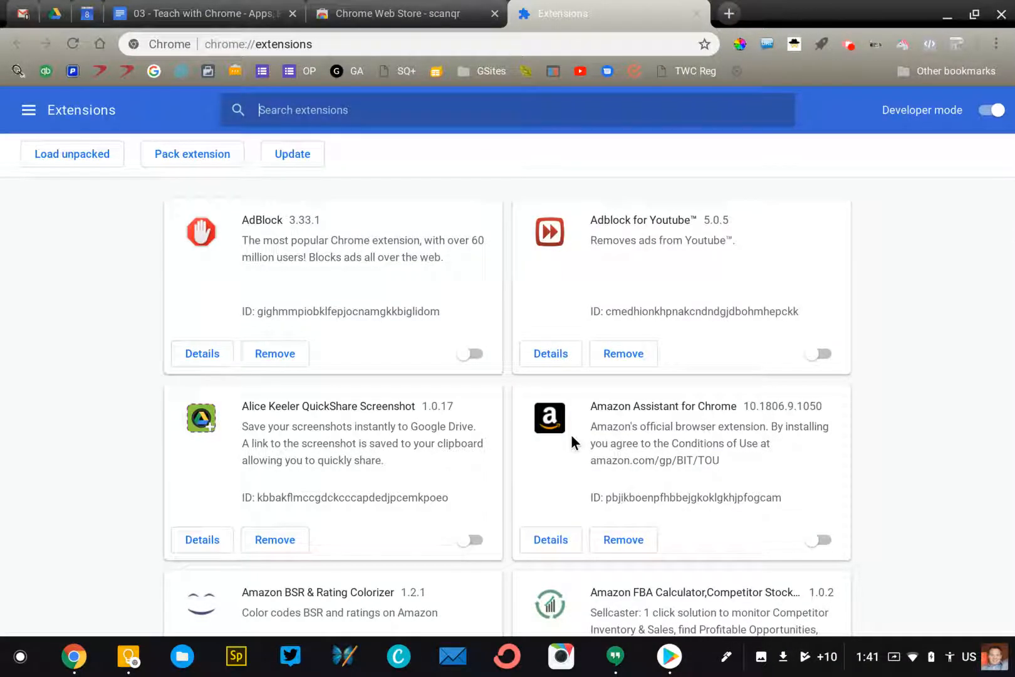
Scroll the extensions list to bring the switched-off EquatIO - Math made digital card into view
scroll(571, 437, "down", 15)
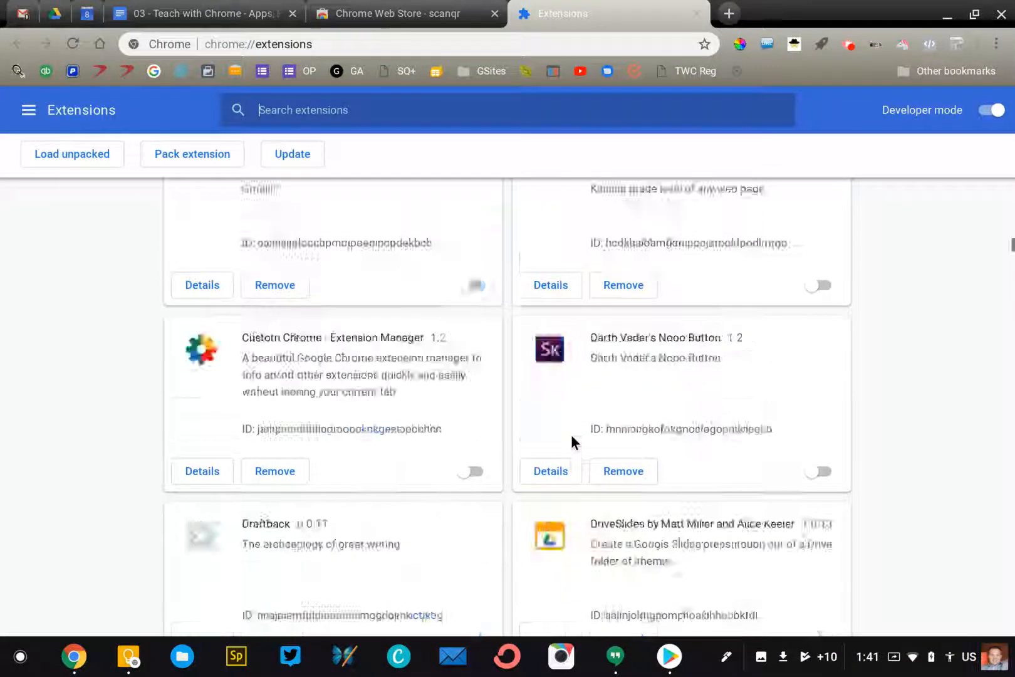
scroll(571, 435, "down", 10)
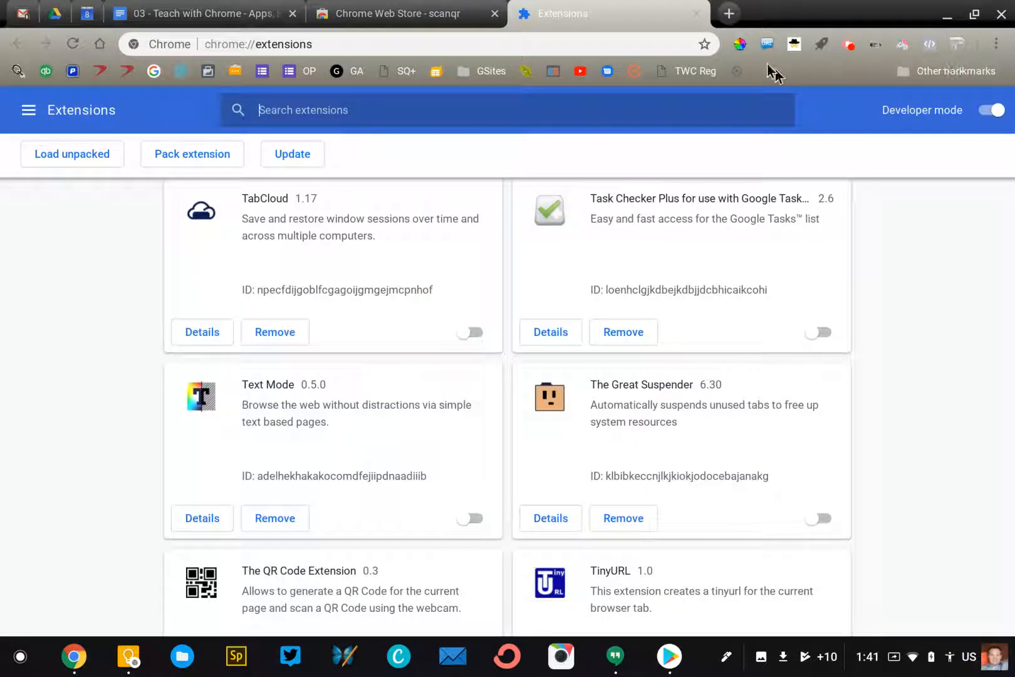
scroll(624, 401, "up", 5)
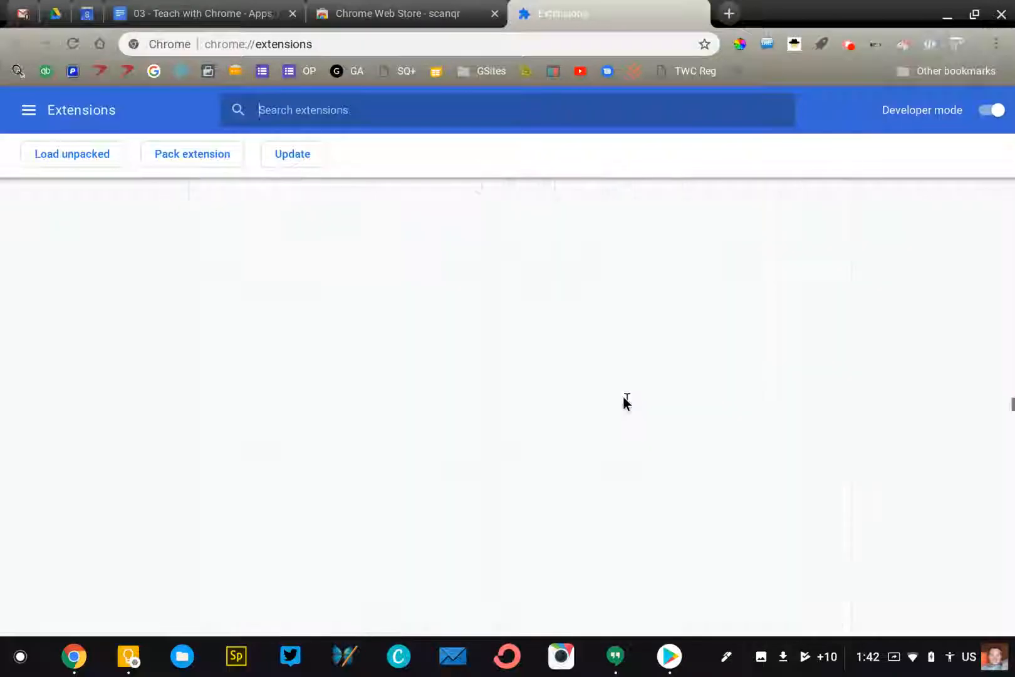
scroll(624, 399, "up", 10)
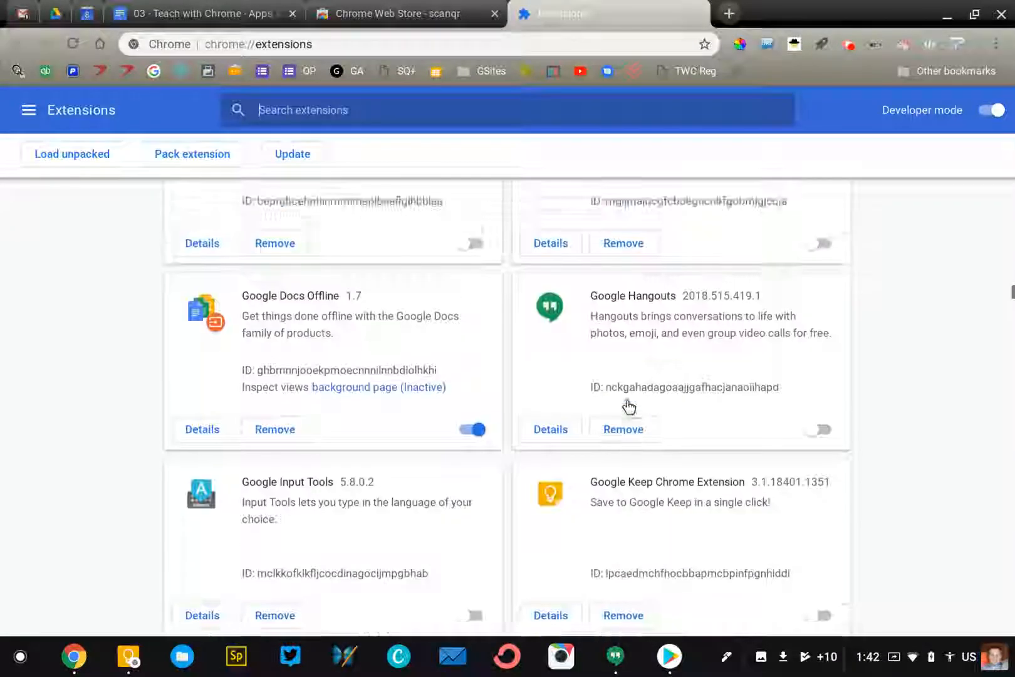
scroll(626, 399, "up", 8)
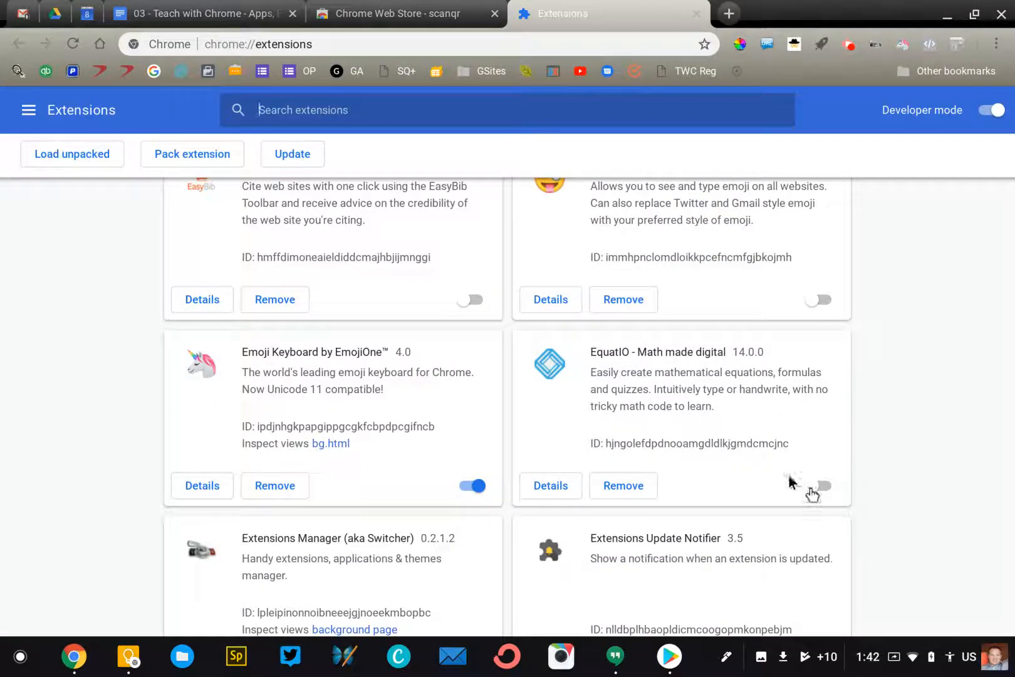
Turn on EquatIO and accept its new permissions to re-enable it
left_click(819, 487)
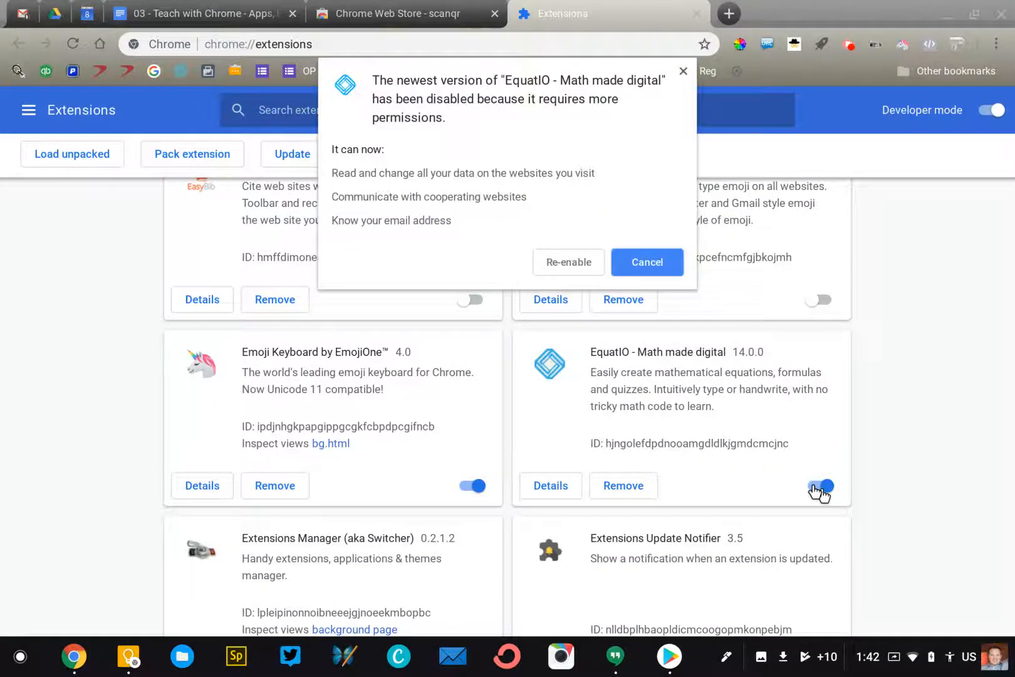
left_click(583, 270)
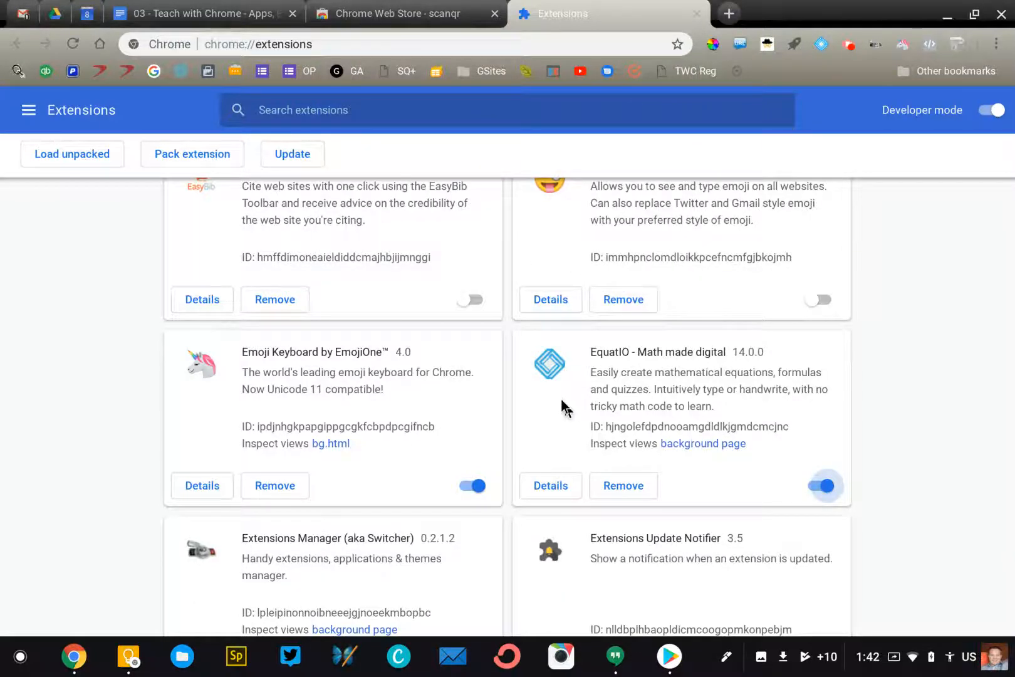
scroll(561, 399, "up", 3)
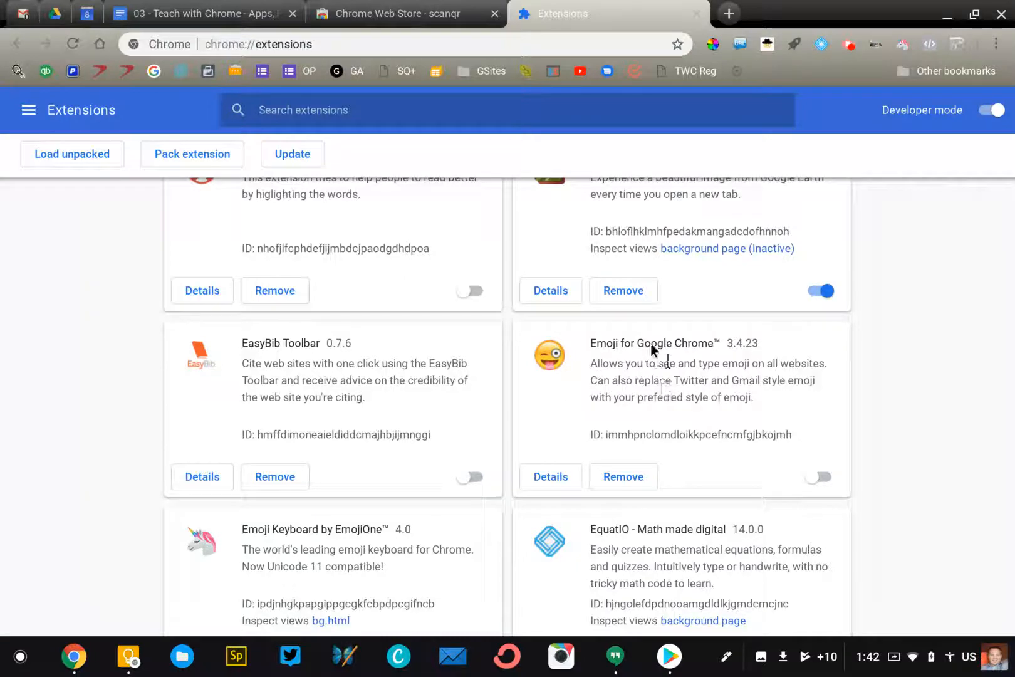
Remove the Emoji for Google Chrome™ extension and confirm the removal
scroll(618, 352, "down", 2)
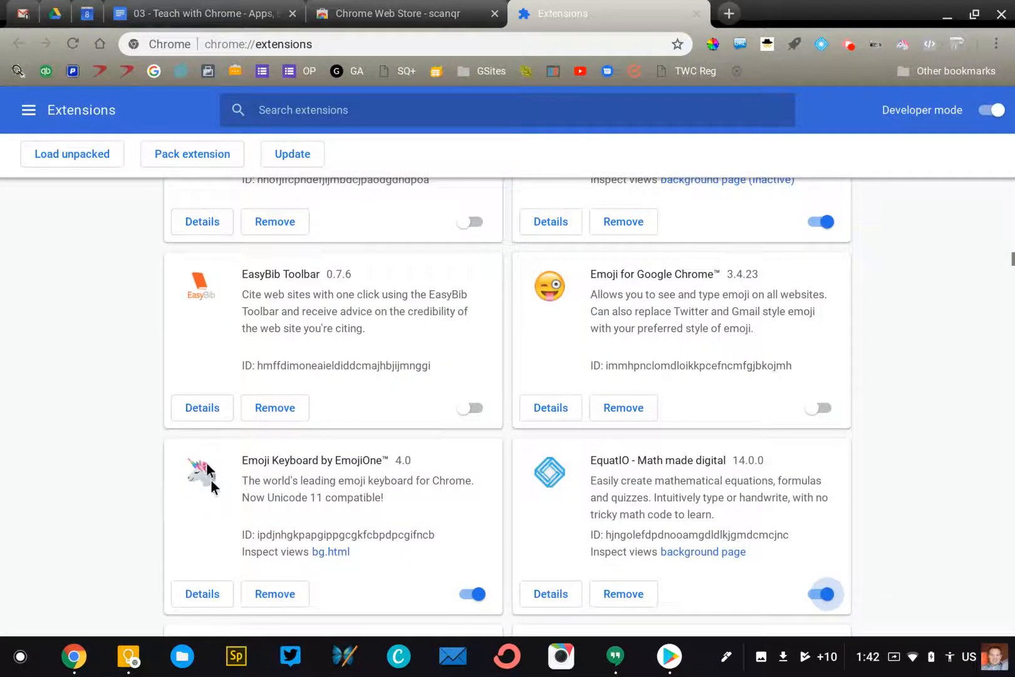
left_click(618, 411)
left_click(589, 152)
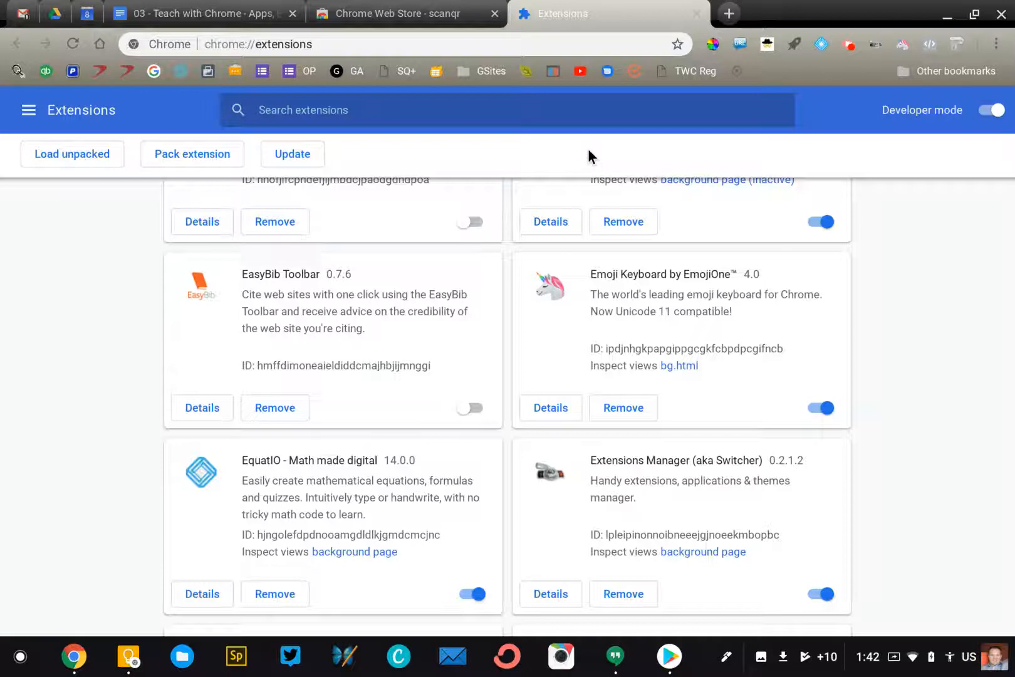
scroll(622, 248, "up", 5)
scroll(622, 247, "up", 10)
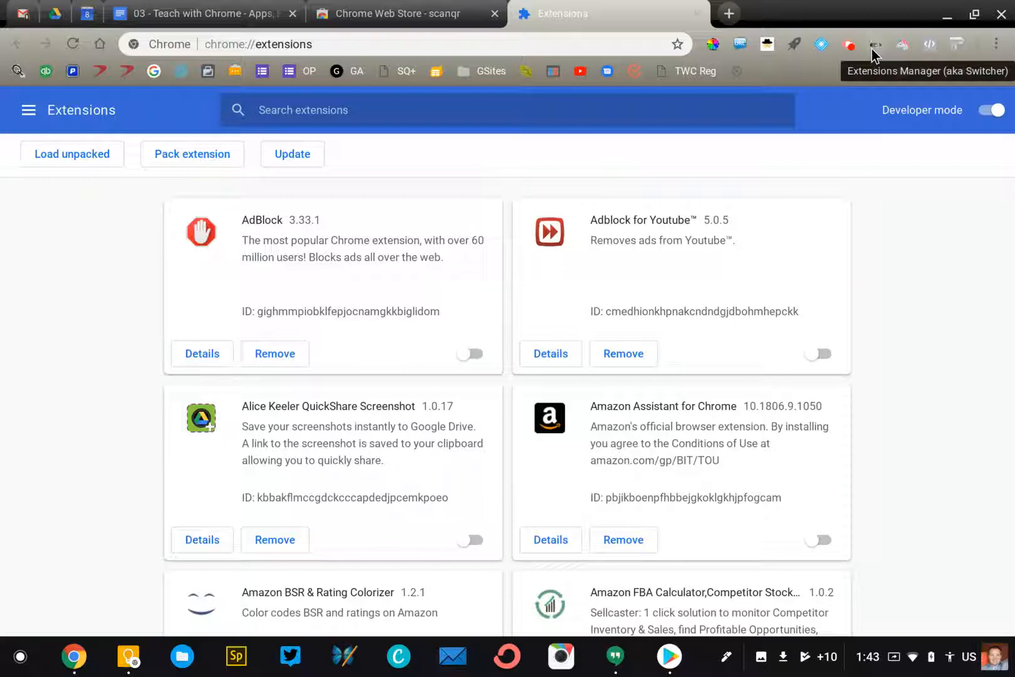
On the Web Store tab, replace the scanqr query with 'switcher extension' and run the search
left_click(424, 12)
double_click(166, 173)
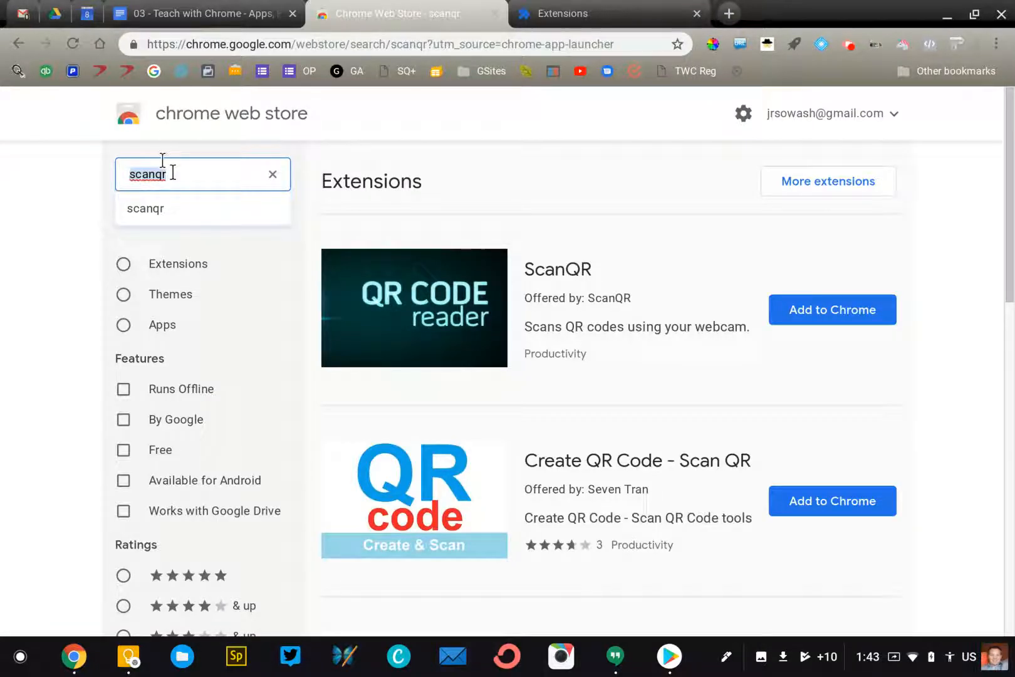
type("switcher")
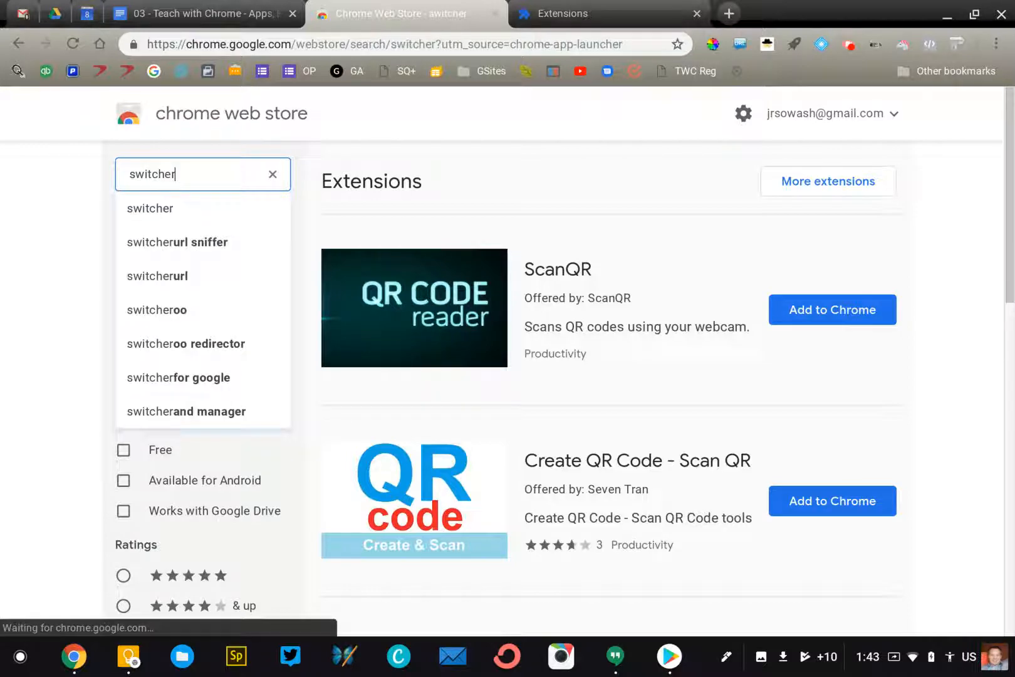
scroll(417, 344, "down", 5)
scroll(417, 343, "up", 5)
left_click(210, 159)
type("extension")
key("Return")
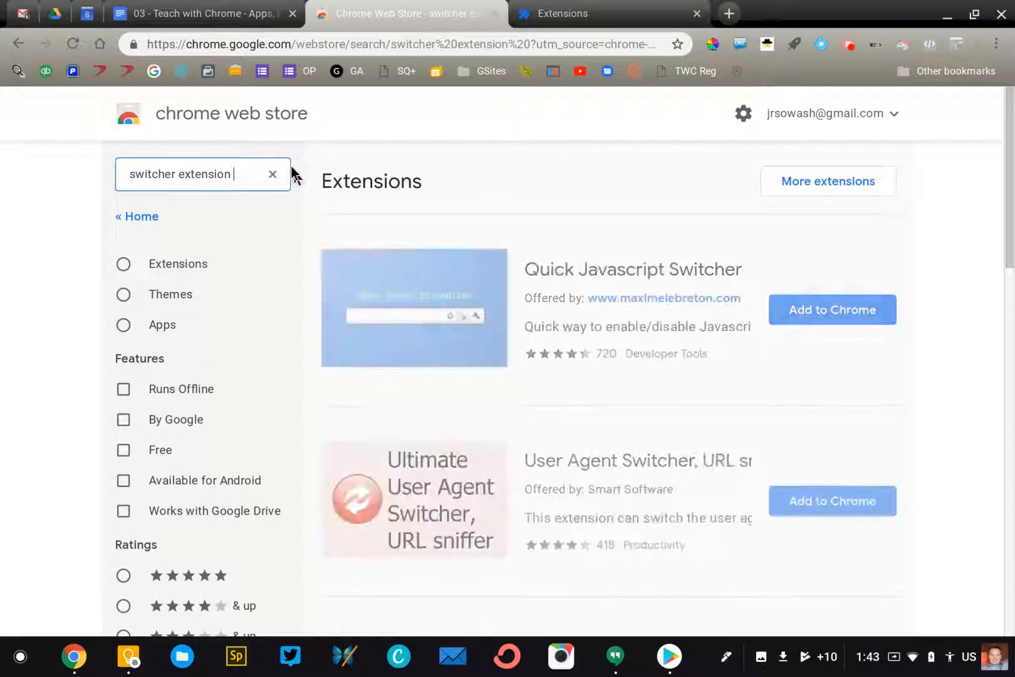
scroll(384, 237, "down", 15)
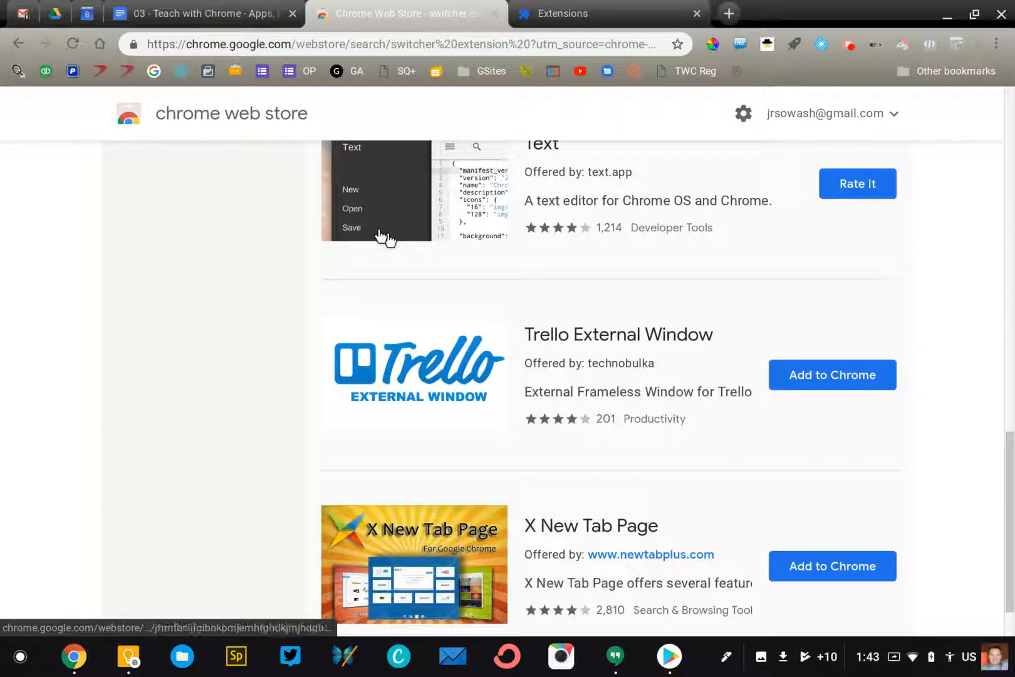
scroll(384, 237, "up", 15)
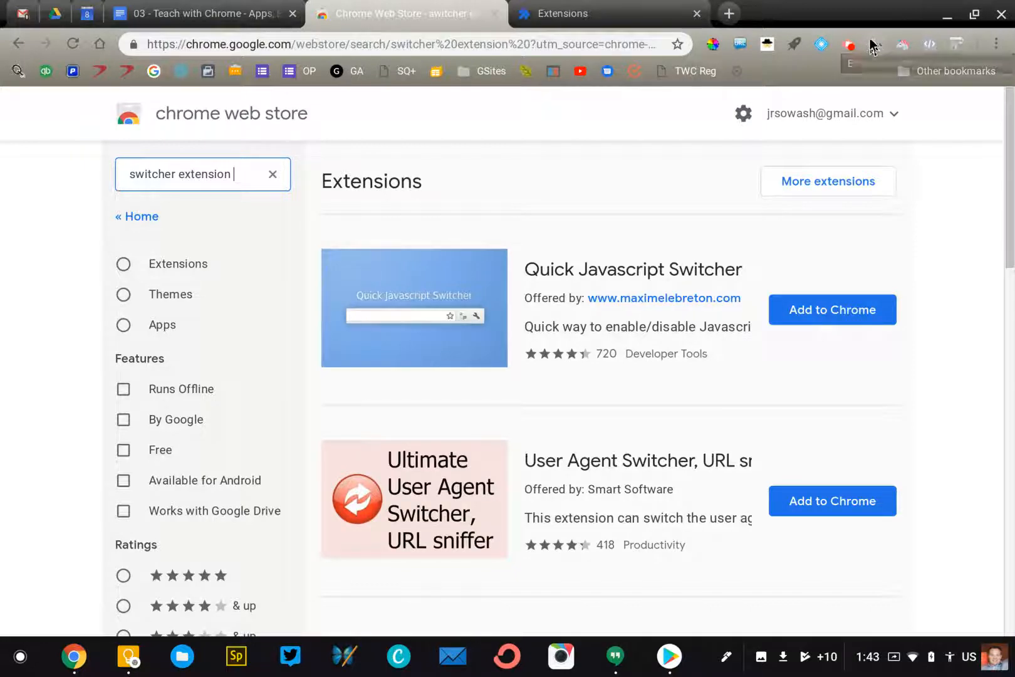
right_click(874, 45)
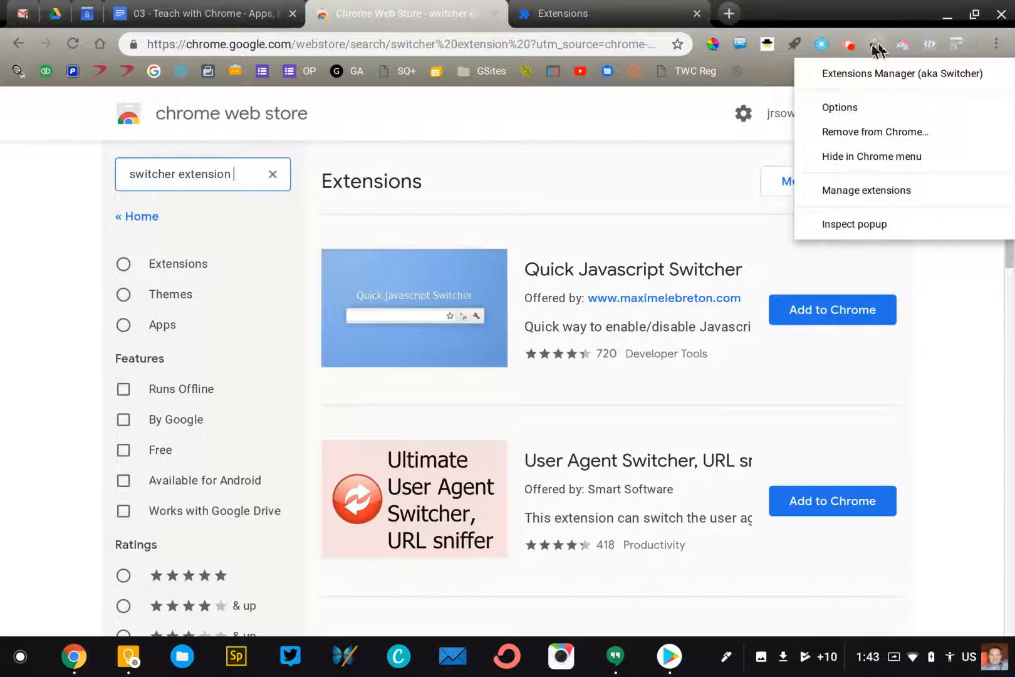
left_click(869, 118)
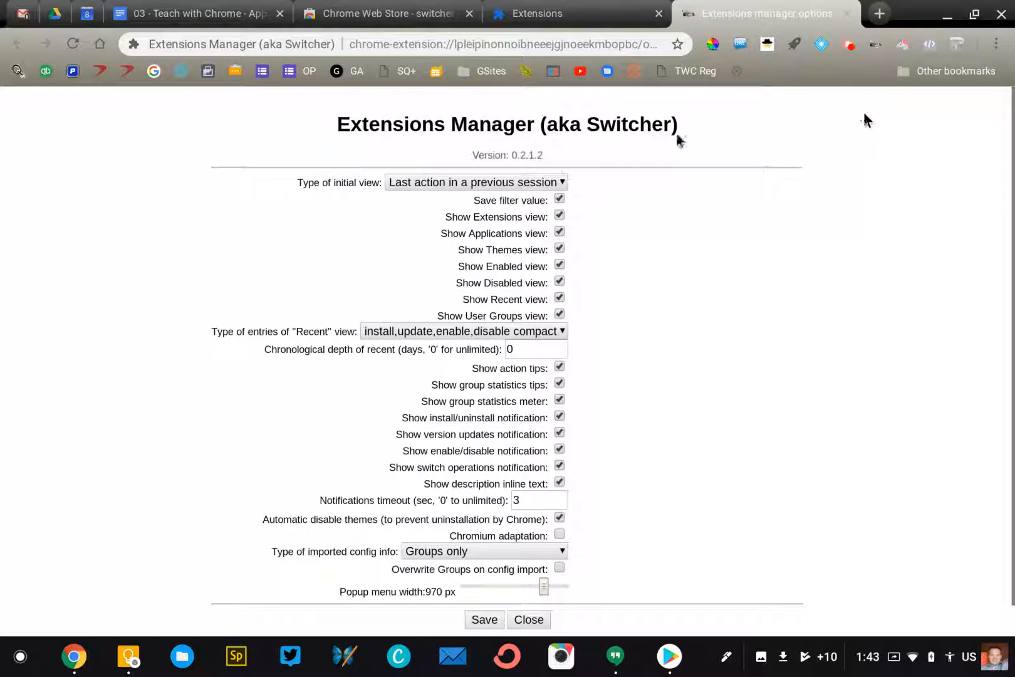
left_click(842, 14)
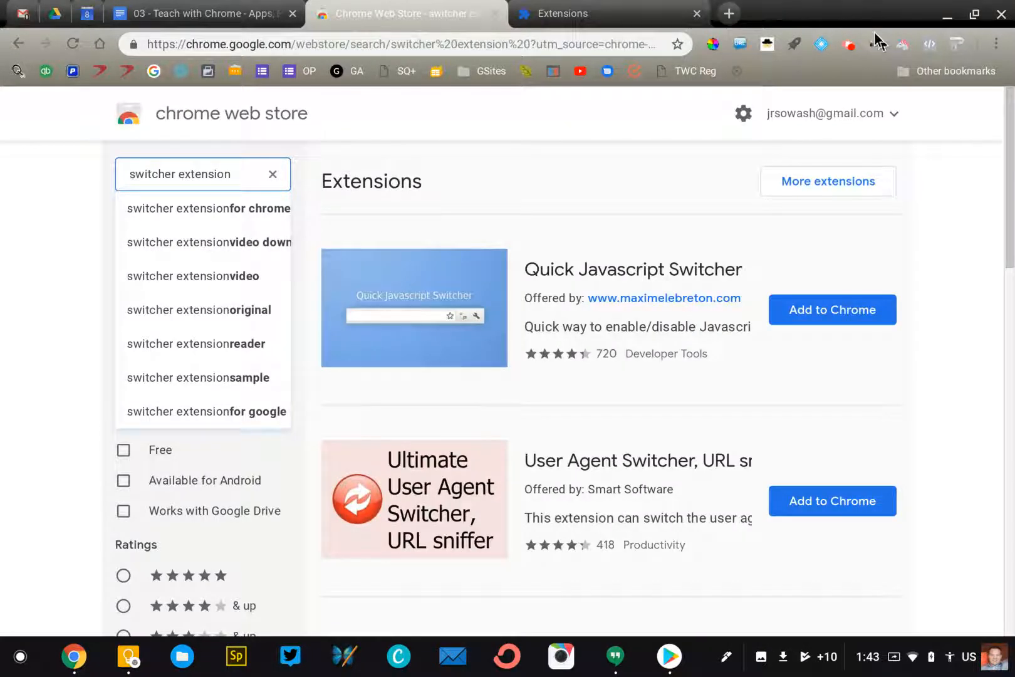
left_click(876, 43)
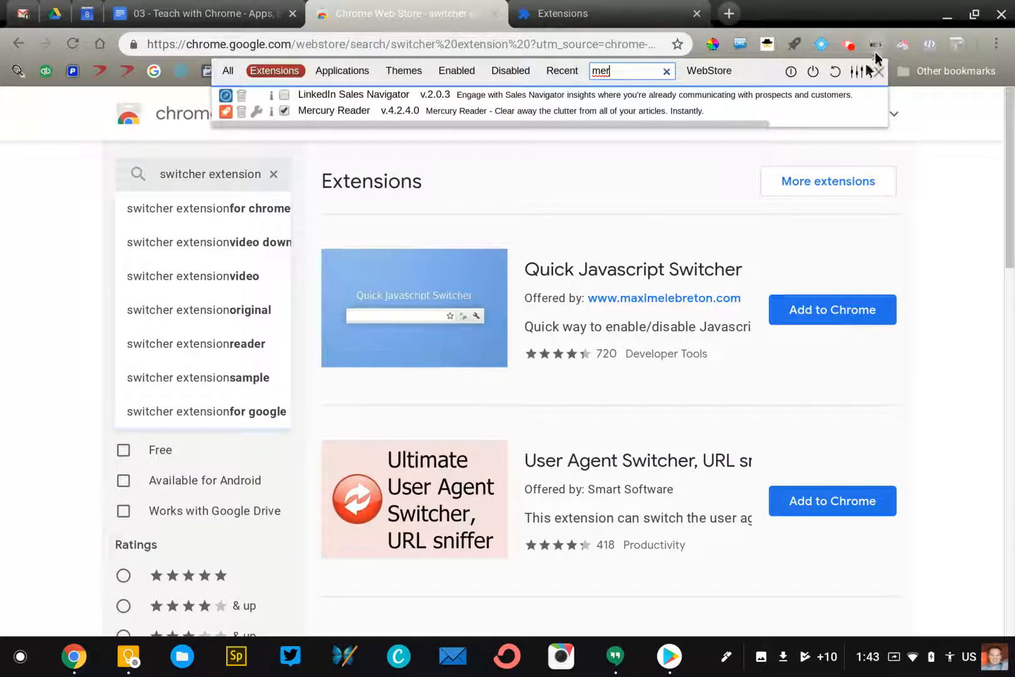
Filter Extensions Manager for 'equat' and switch off EquatIO - Math made digital
left_click(666, 71)
scroll(495, 202, "down", 7)
scroll(495, 202, "up", 7)
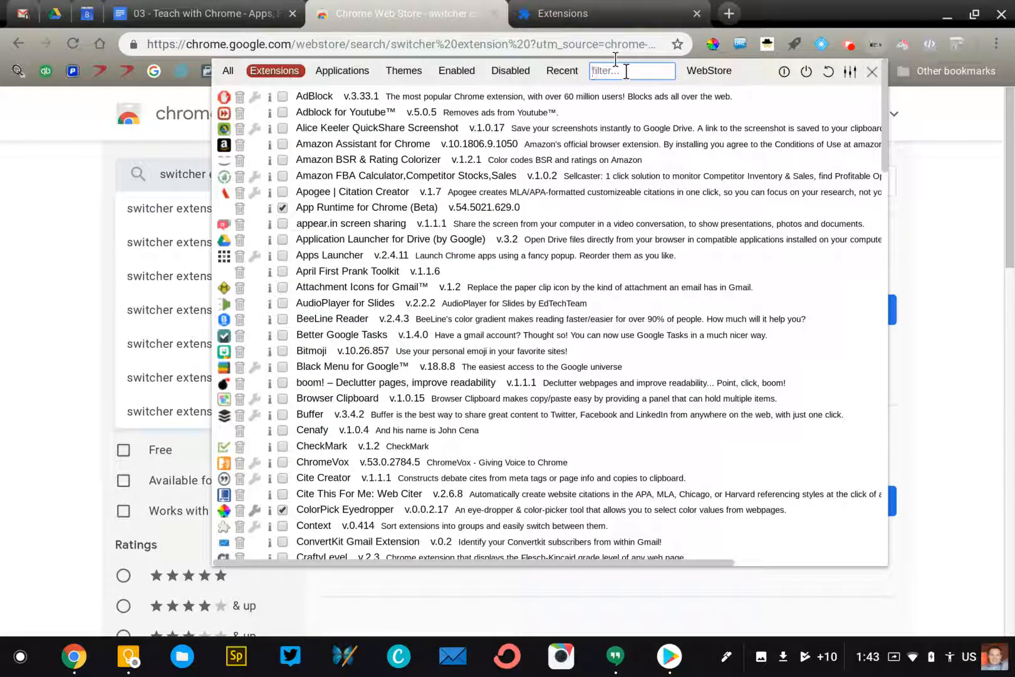
type("e")
type("t")
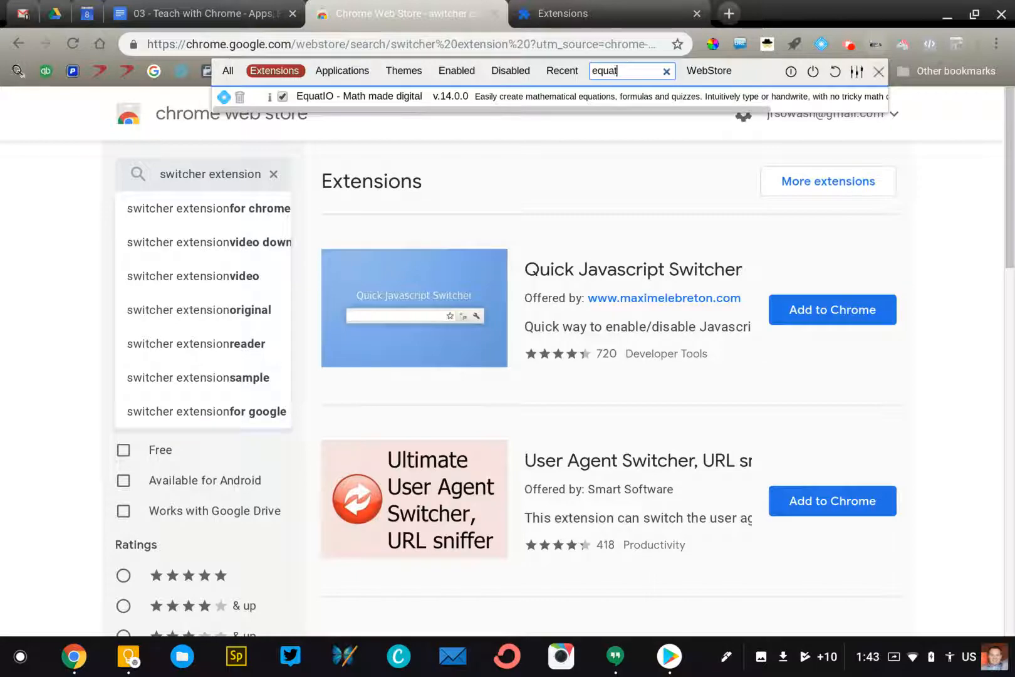
left_click(282, 95)
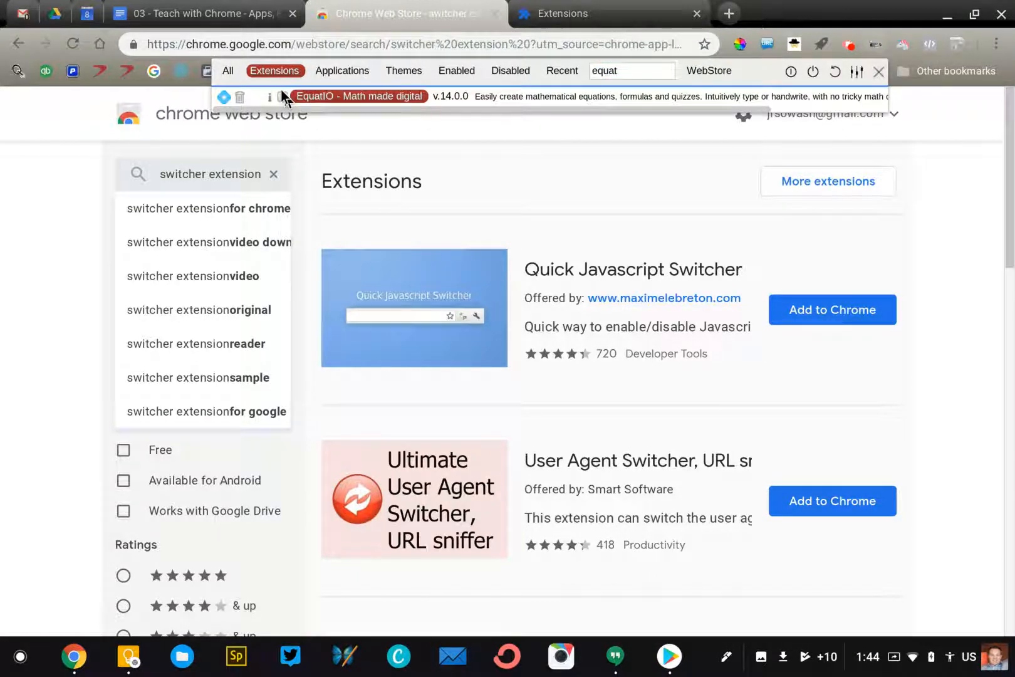
left_click(537, 130)
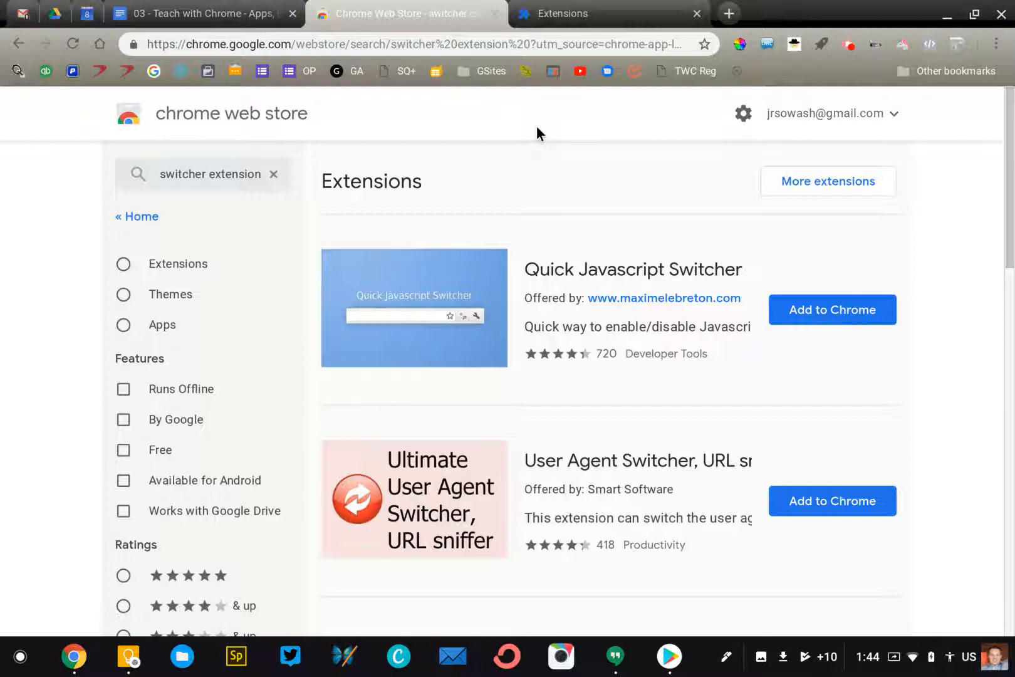
Return to the Chrome Web Store and clear 'switcher extension' from its search box
left_click(539, 19)
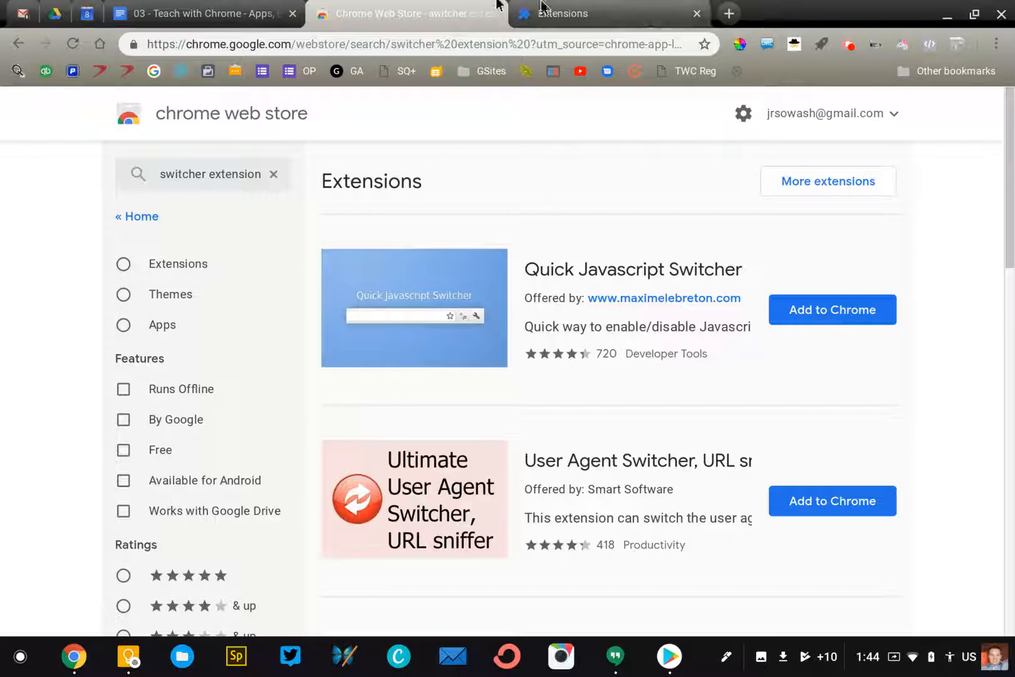
left_click(467, 18)
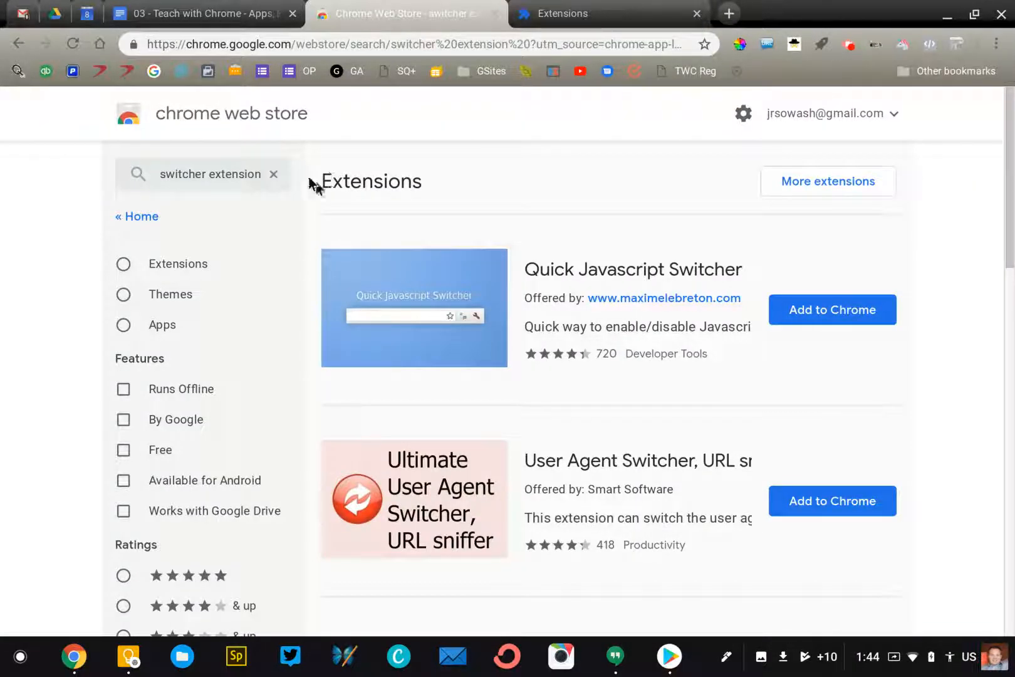
scroll(267, 170, "down", 1)
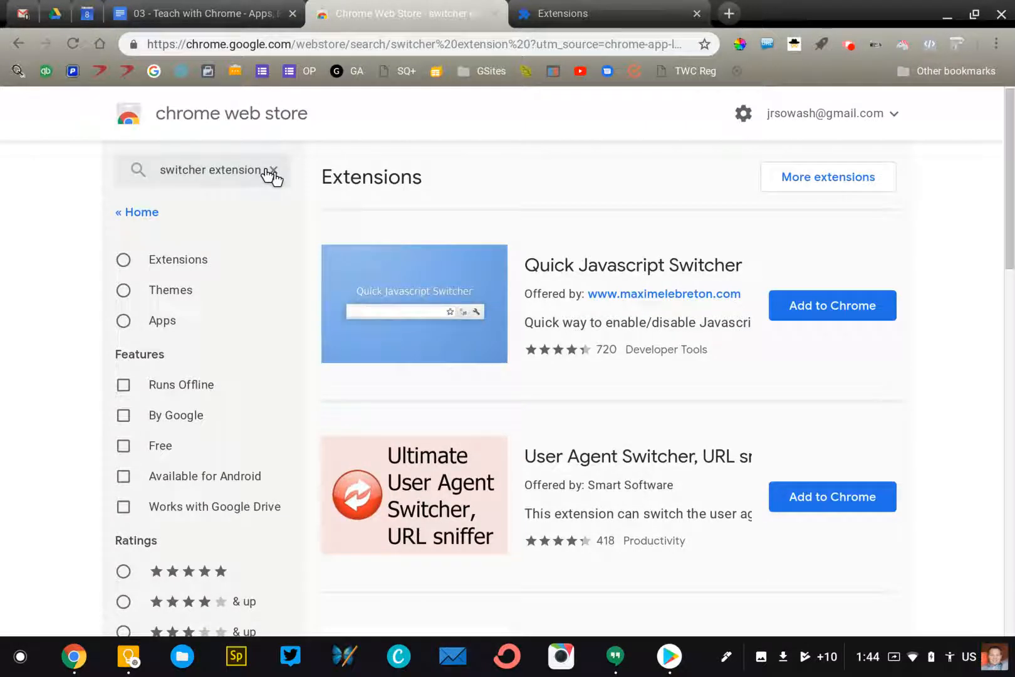
scroll(268, 170, "up", 1)
left_click(271, 172)
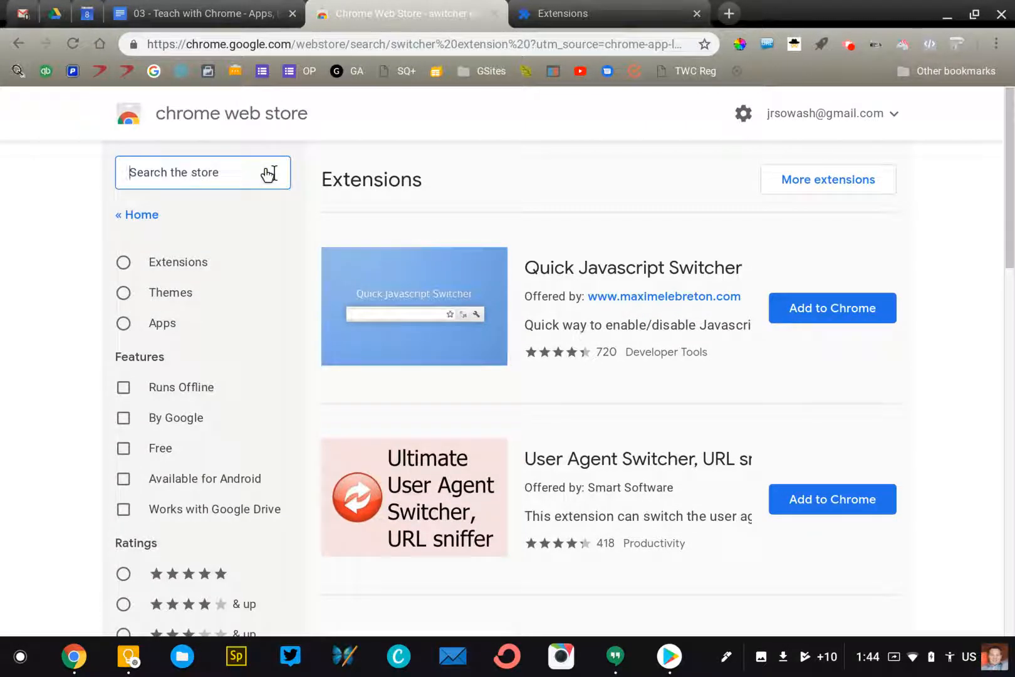